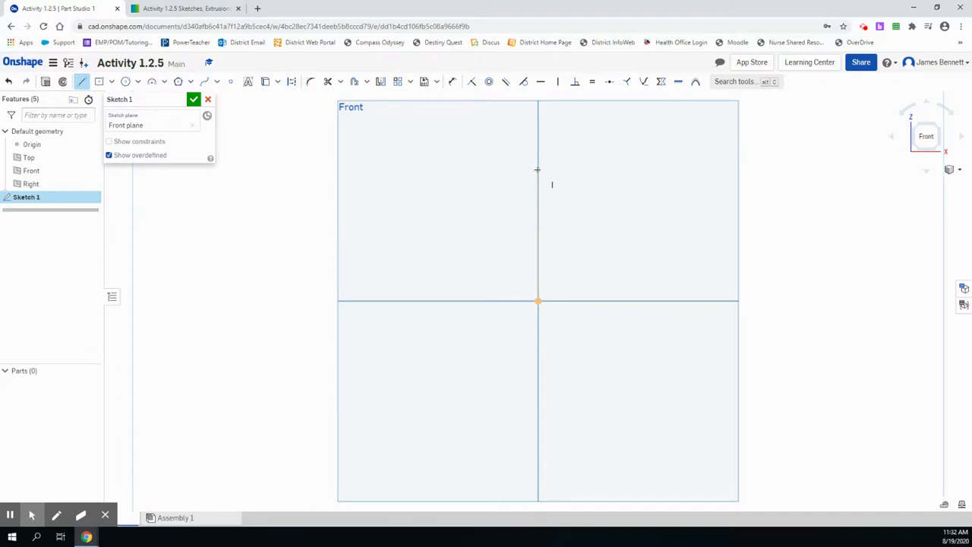
# Sketch a closed profile above the origin, about 1.97 in tall and 0.89 in wide, with a slanted lower outer corner.
pyautogui.click(538, 170)
pyautogui.click(539, 301)
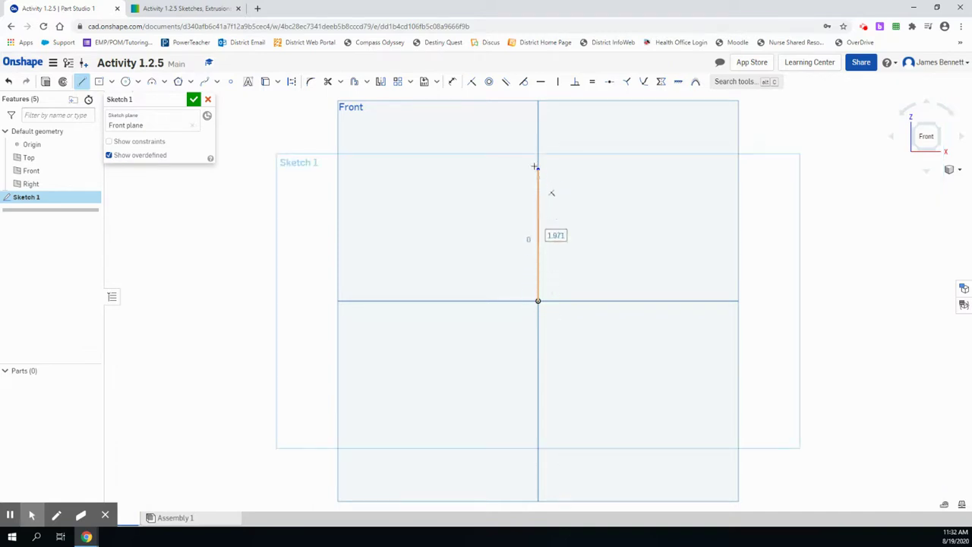
pyautogui.click(582, 302)
pyautogui.click(597, 290)
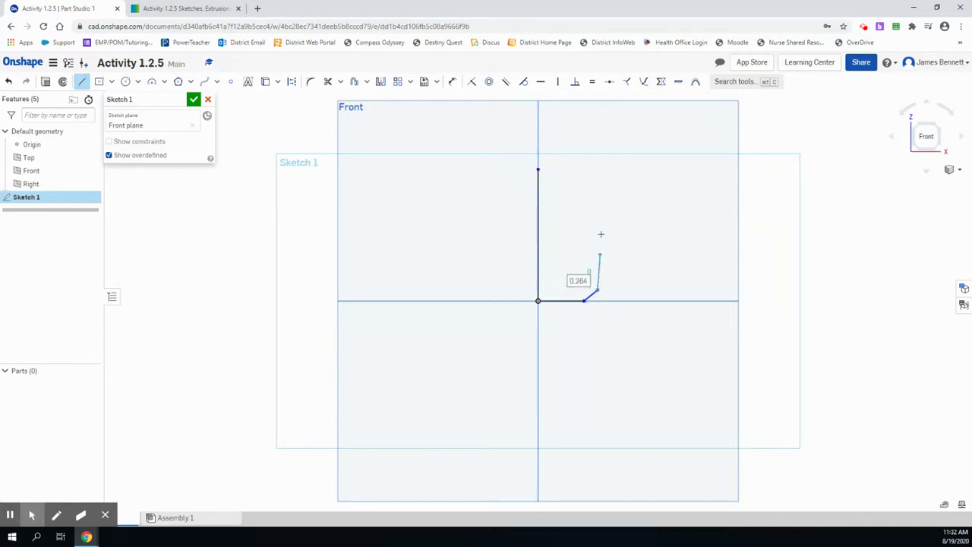
pyautogui.click(598, 168)
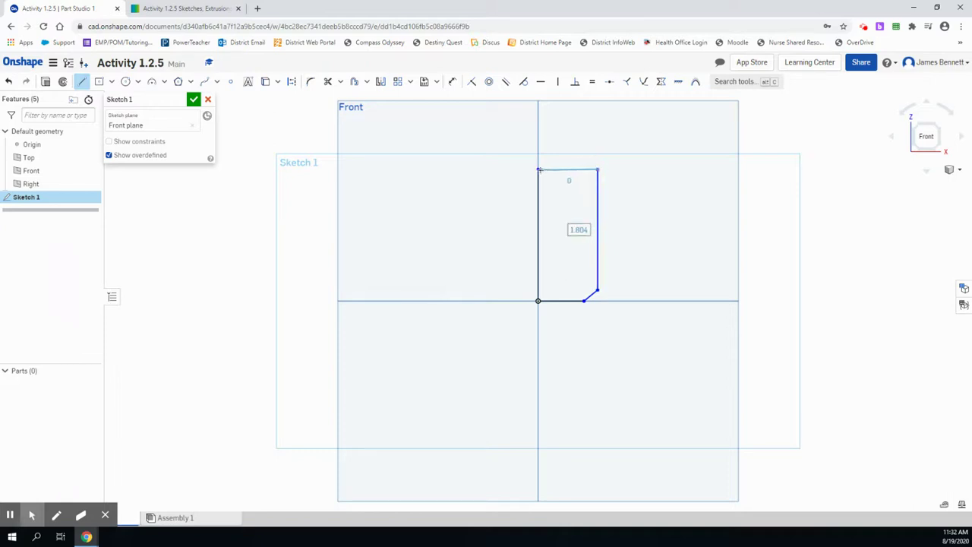
pyautogui.click(539, 169)
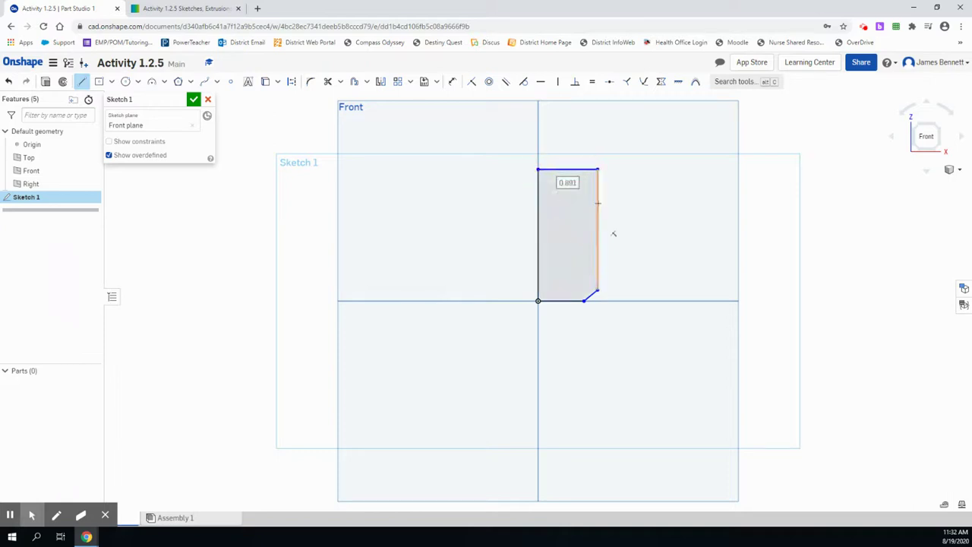
# Consult the part drawing and dimension the profile's vertical edge through the origin to 30 mm.
pyautogui.click(169, 9)
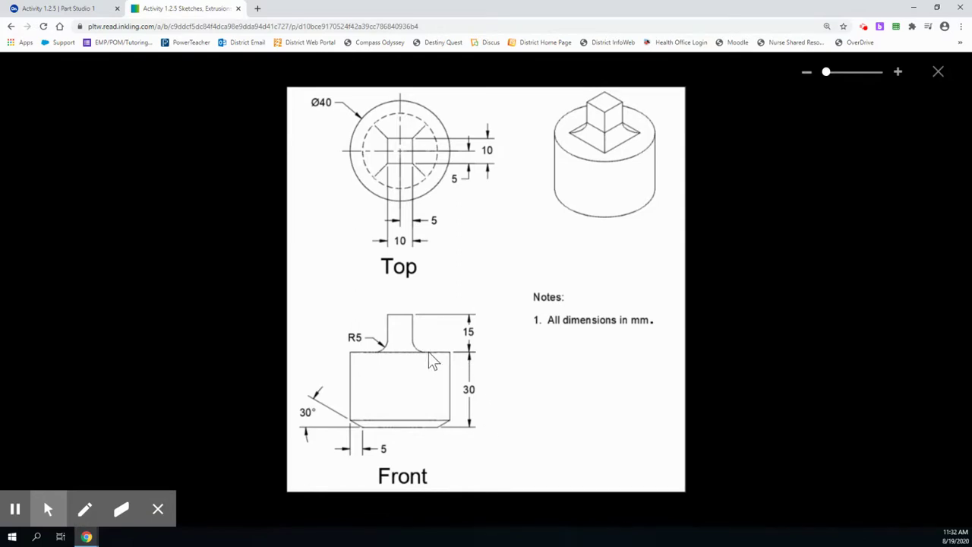
pyautogui.click(44, 9)
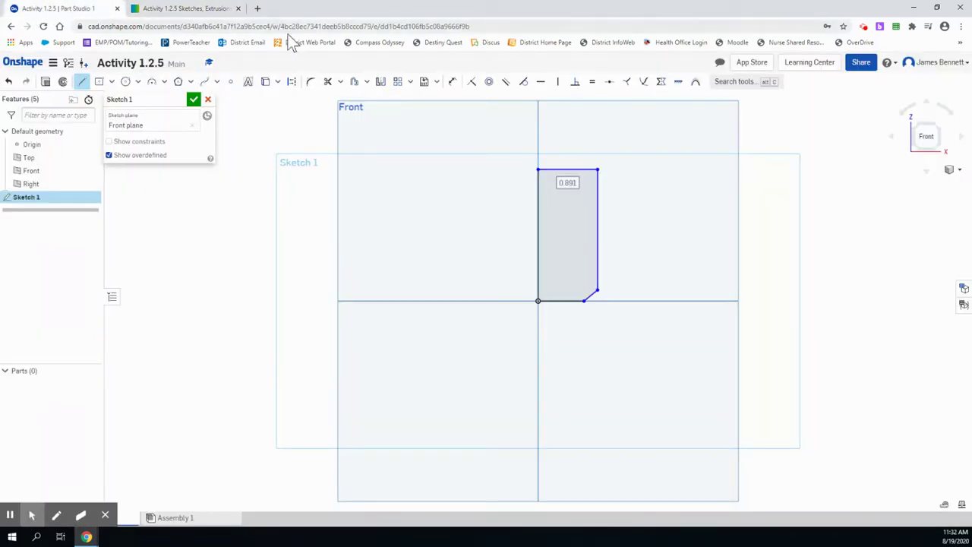
pyautogui.click(453, 81)
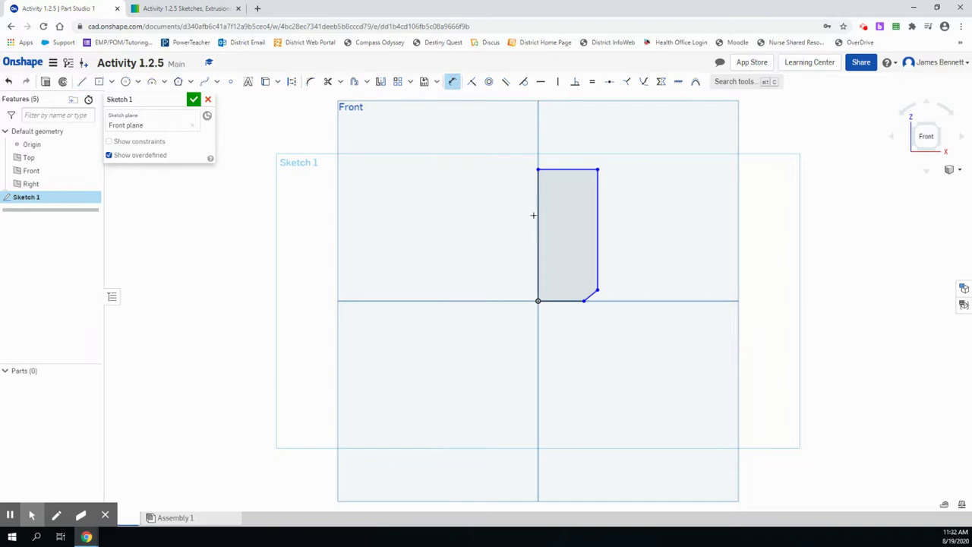
pyautogui.click(537, 221)
pyautogui.click(472, 220)
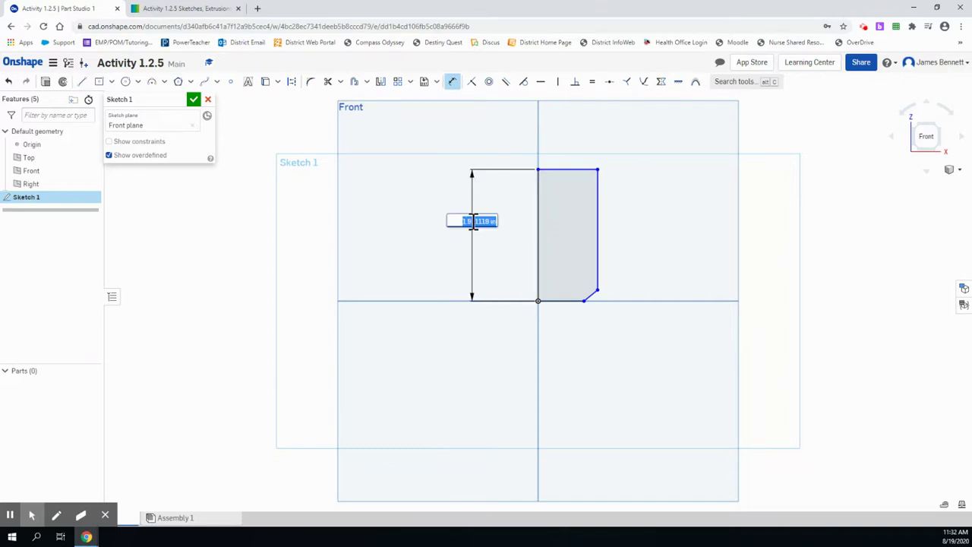
pyautogui.write('30')
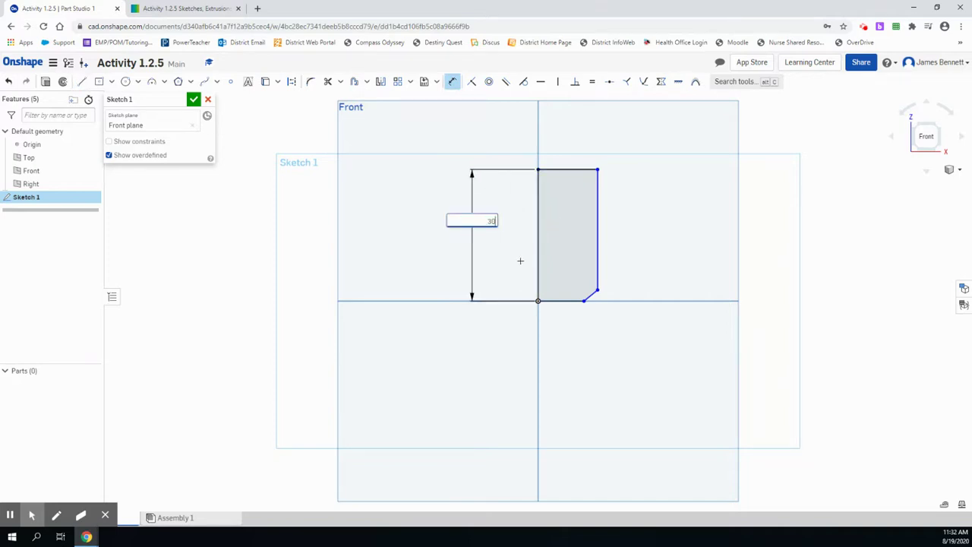
pyautogui.write('mm')
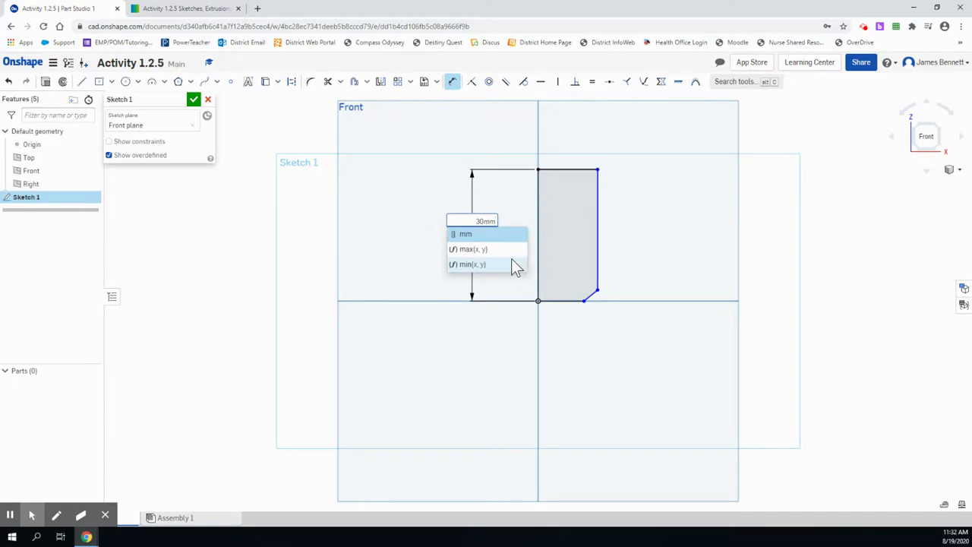
pyautogui.click(469, 235)
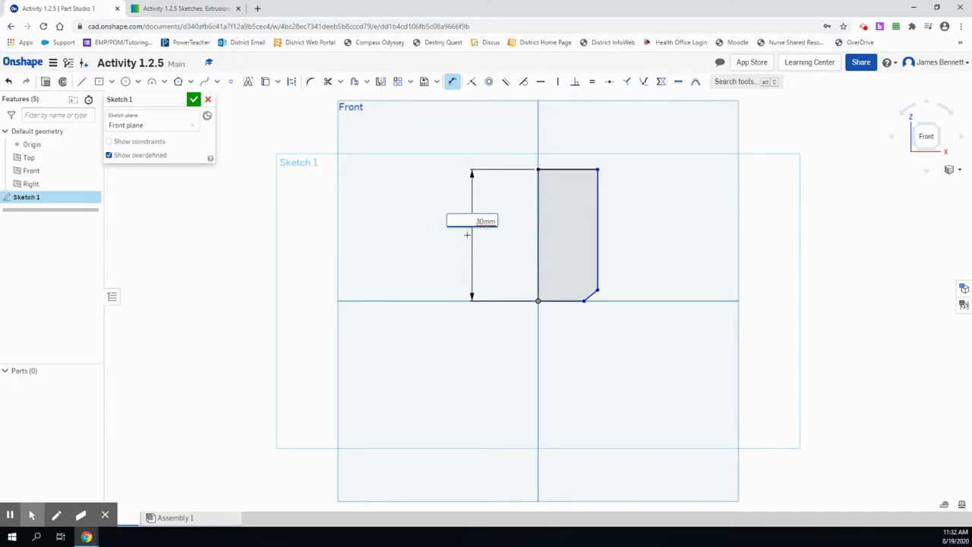
pyautogui.press('Return')
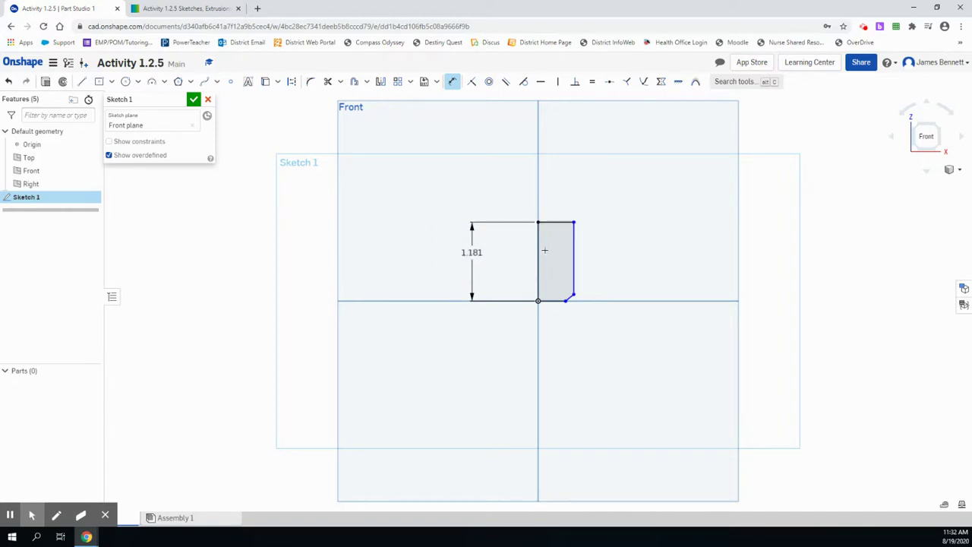
# Check the drawing's chamfer and set the horizontal distance between the slanted edge's endpoints to 5 mm.
pyautogui.click(203, 9)
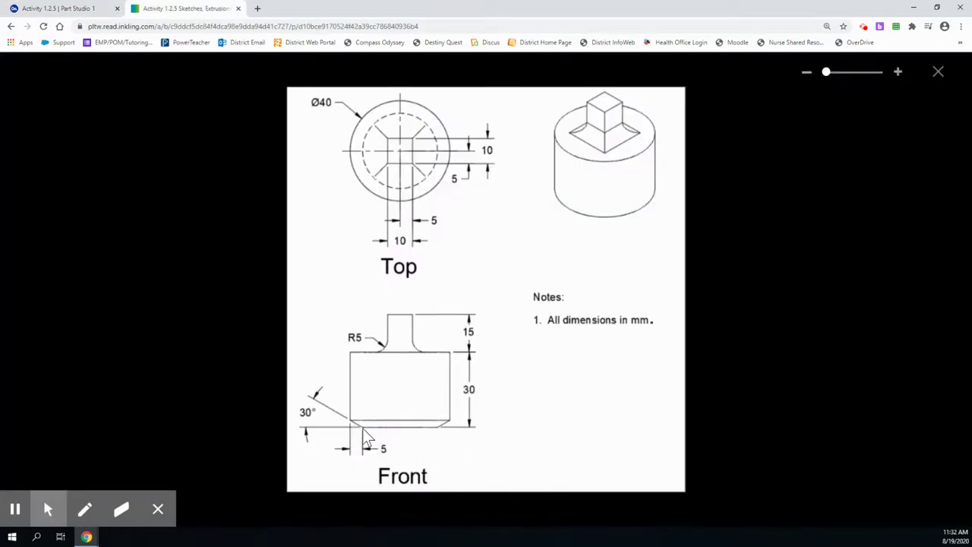
pyautogui.click(84, 13)
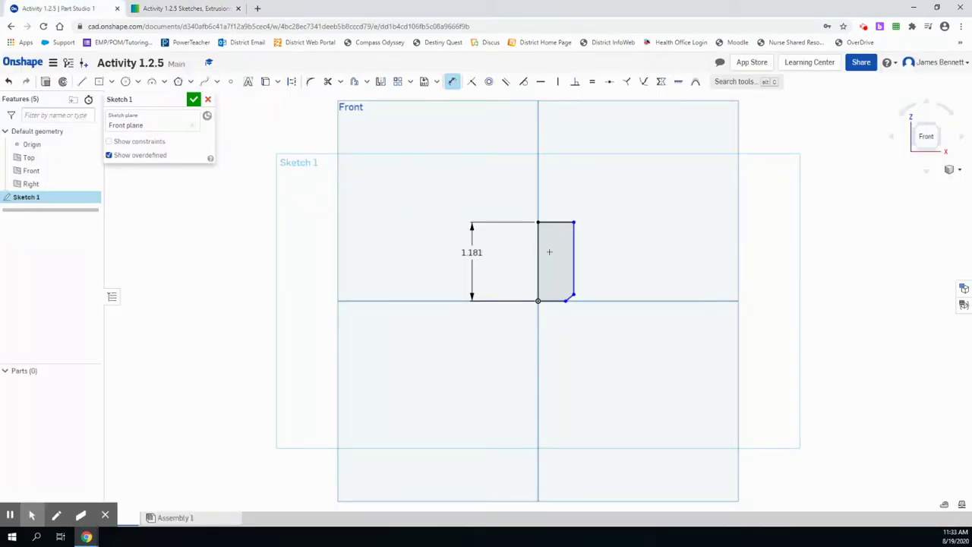
pyautogui.click(574, 292)
pyautogui.click(566, 302)
pyautogui.click(576, 325)
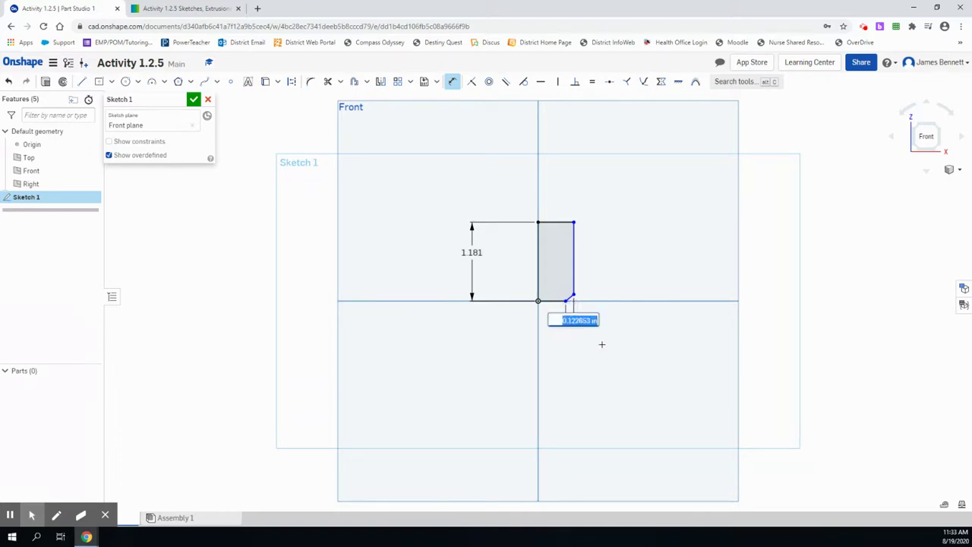
pyautogui.write('5mm')
pyautogui.press('Return')
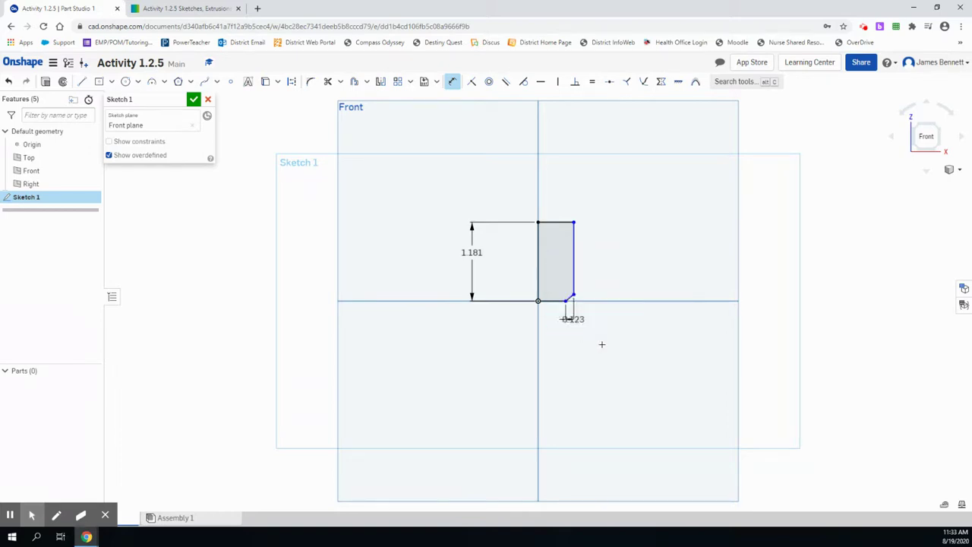
# Look up the chamfer angle in the drawing and dimension the slanted edge at 30° to the bottom edge.
pyautogui.click(141, 8)
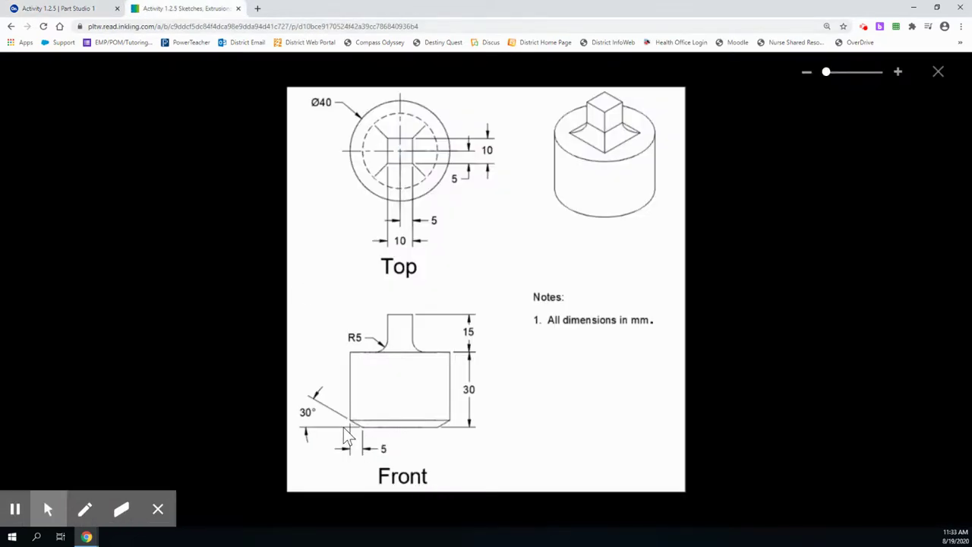
pyautogui.click(76, 9)
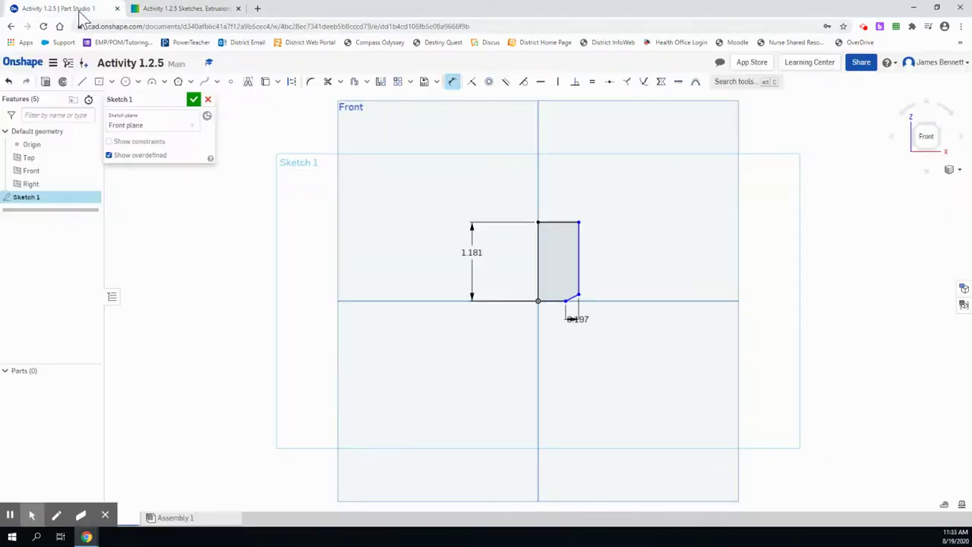
pyautogui.click(570, 296)
pyautogui.click(543, 300)
pyautogui.click(600, 290)
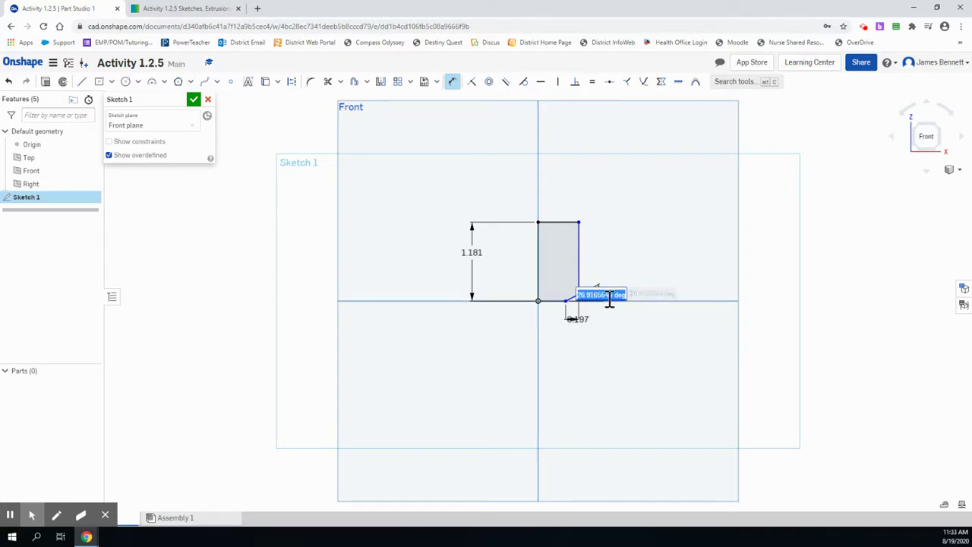
pyautogui.press('Return')
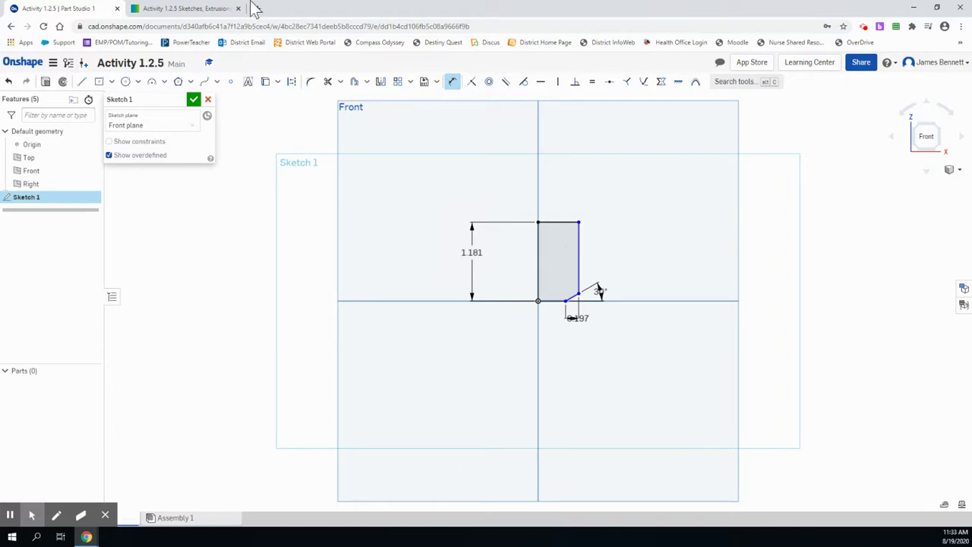
# Check the diameter in the drawing, dimension the profile's top edge to 20 mm and finish the sketch.
pyautogui.click(162, 9)
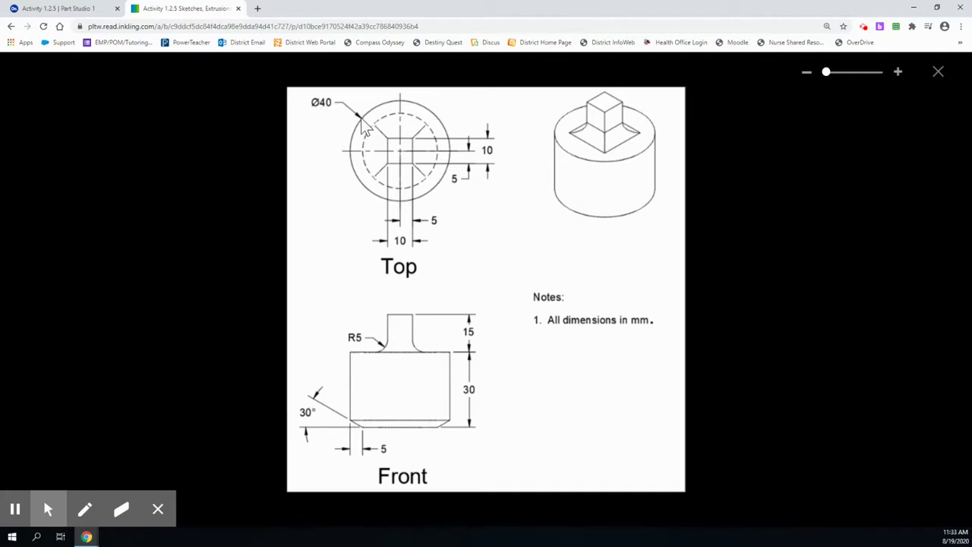
pyautogui.click(50, 11)
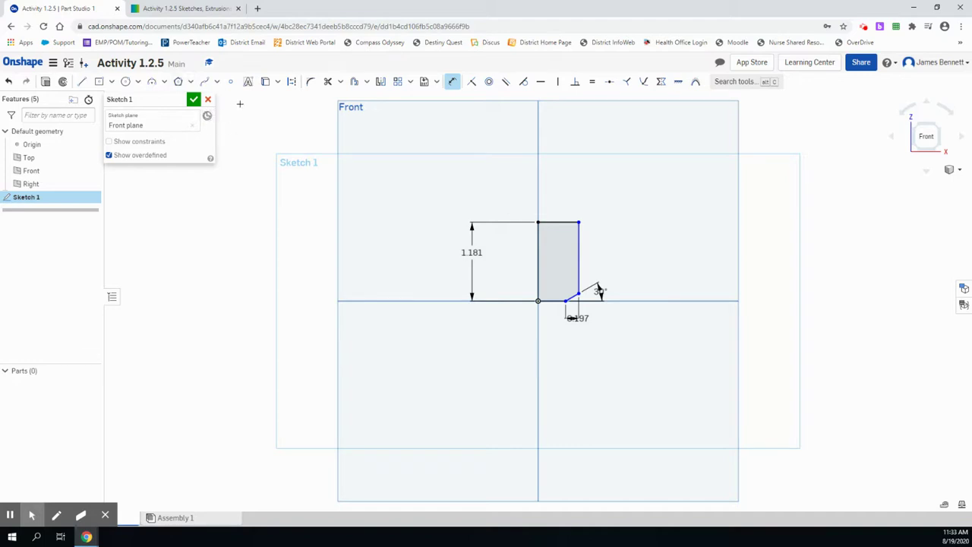
pyautogui.click(556, 221)
pyautogui.click(555, 189)
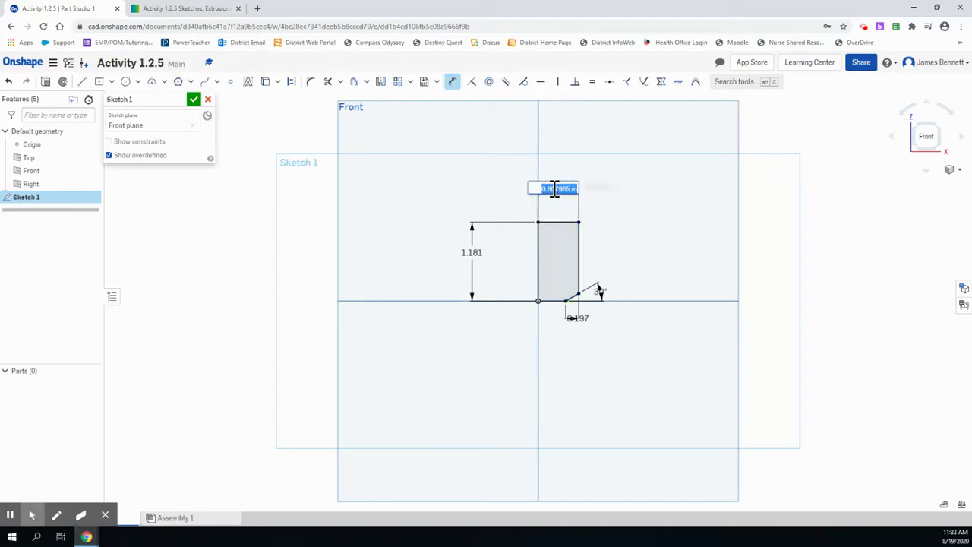
pyautogui.write('20mm')
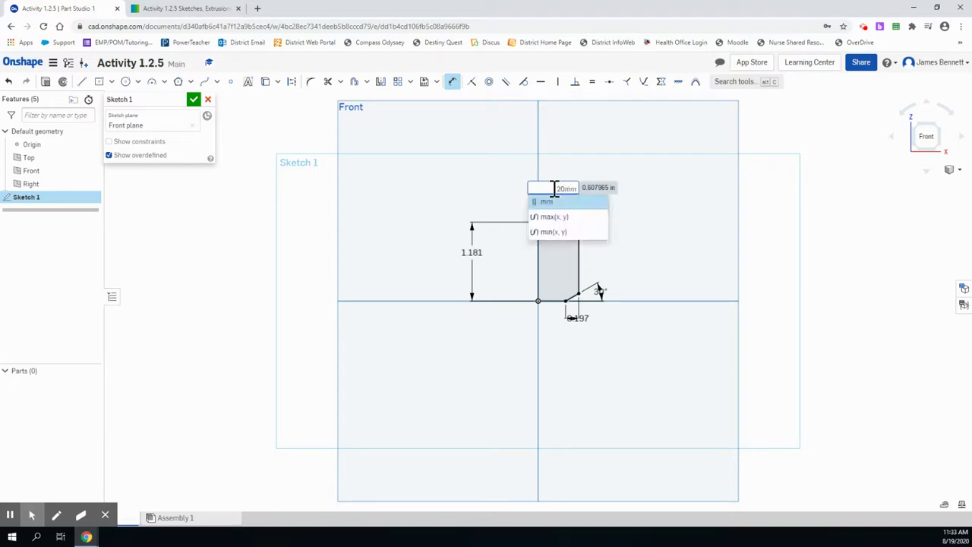
pyautogui.press('Return')
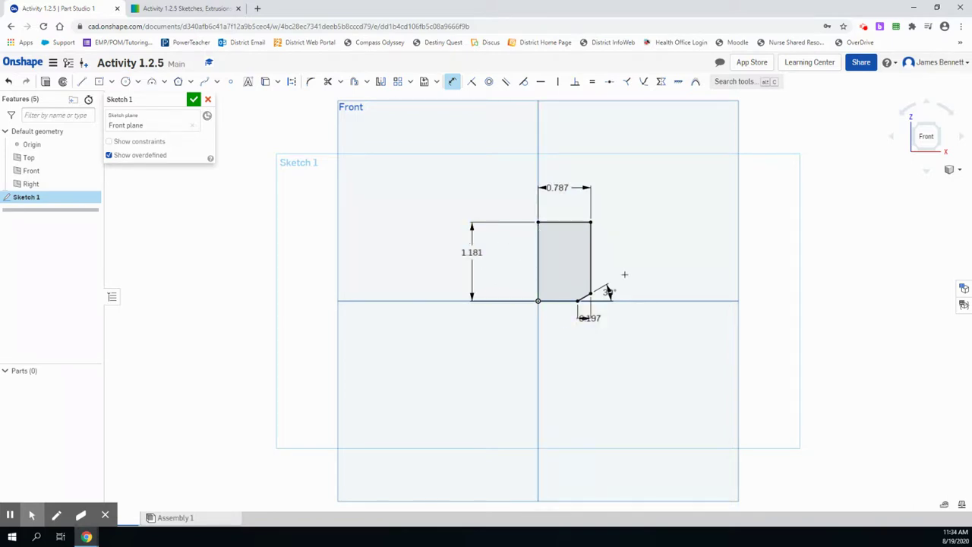
pyautogui.click(195, 104)
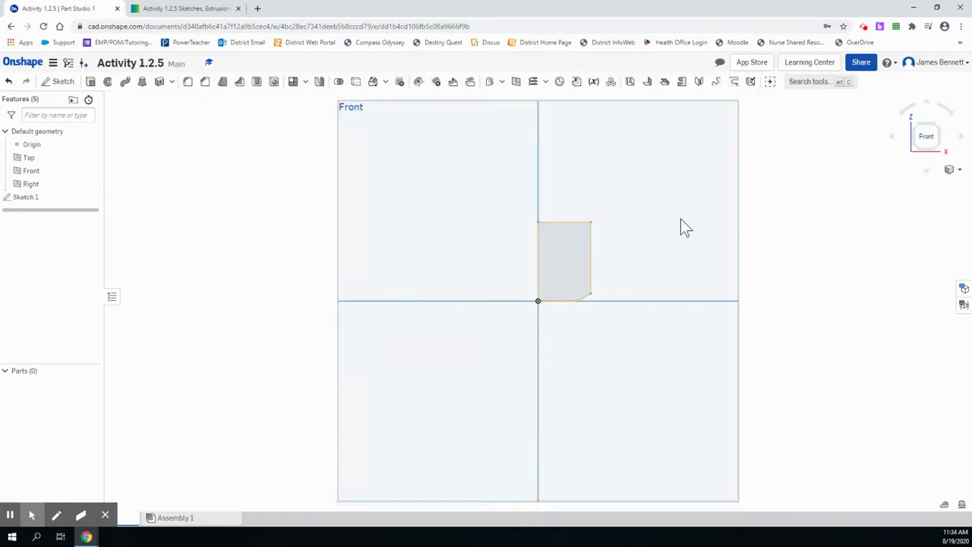
# Revolve the sketch profile fully around its vertical edge through the origin as a new solid, checking the chamfered underside.
pyautogui.click(940, 129)
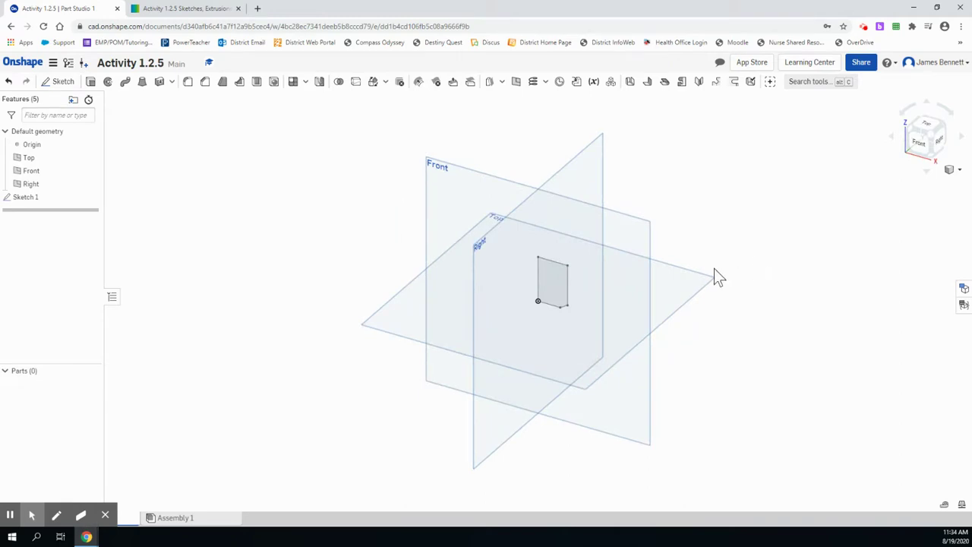
pyautogui.click(108, 83)
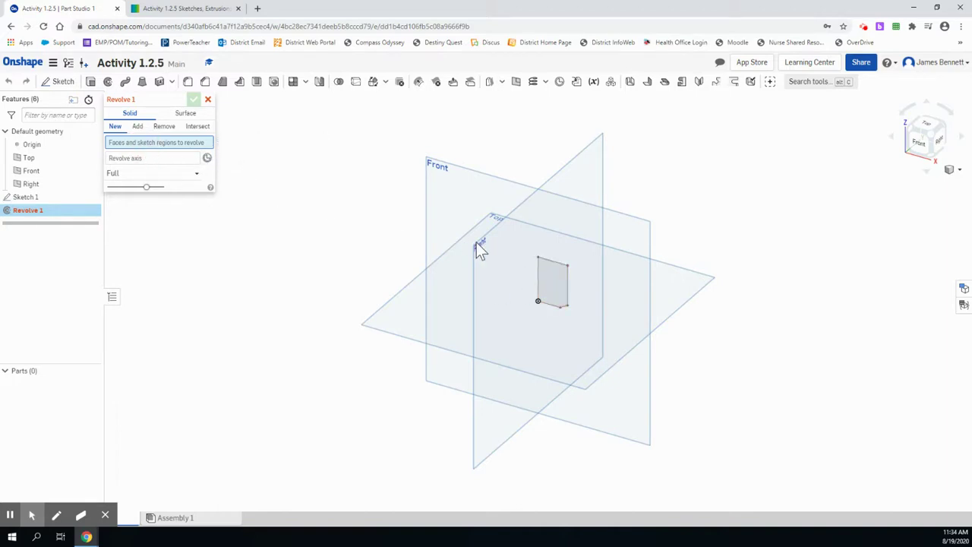
pyautogui.click(537, 275)
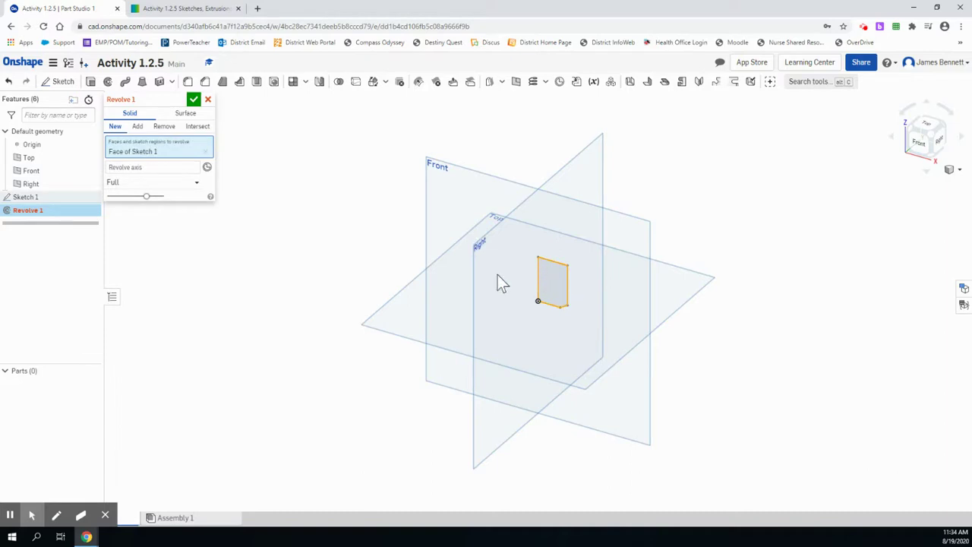
pyautogui.click(117, 170)
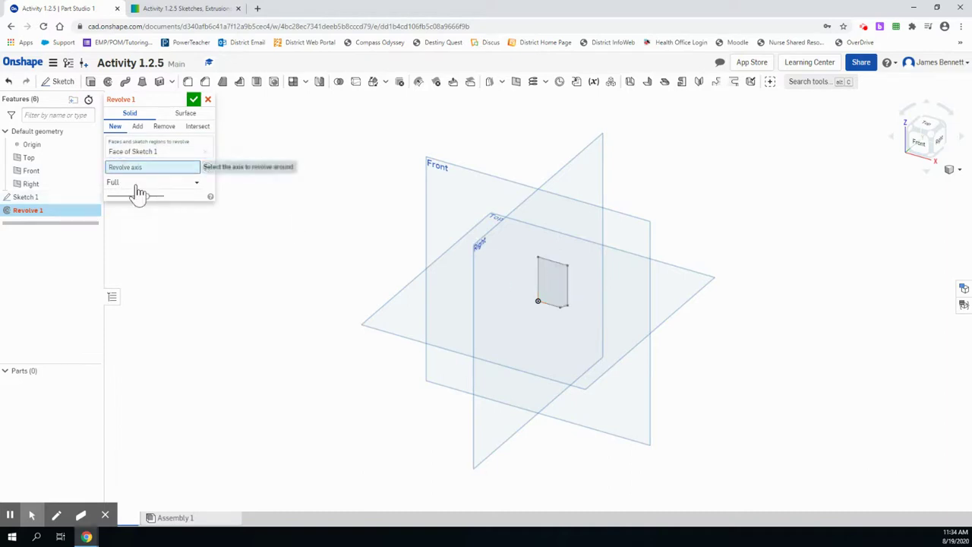
pyautogui.click(538, 275)
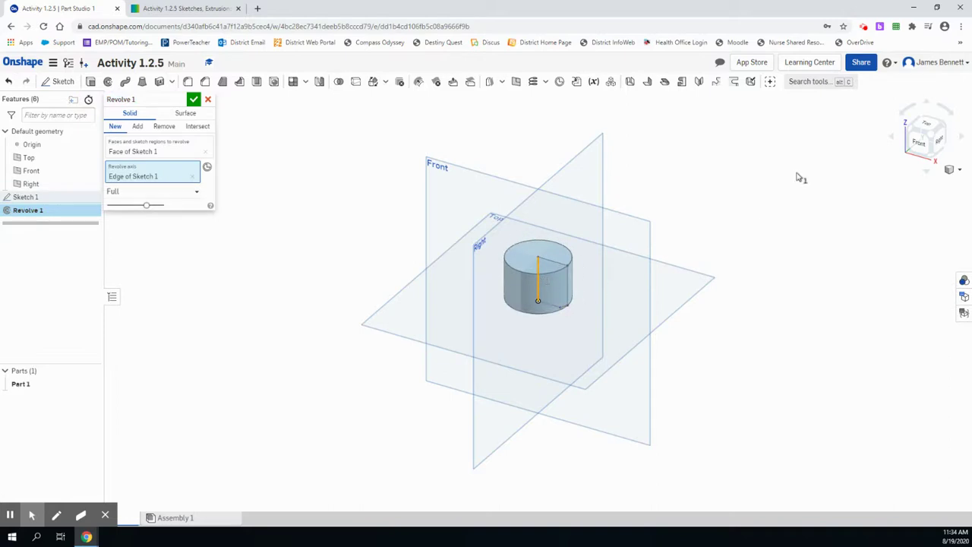
pyautogui.click(930, 163)
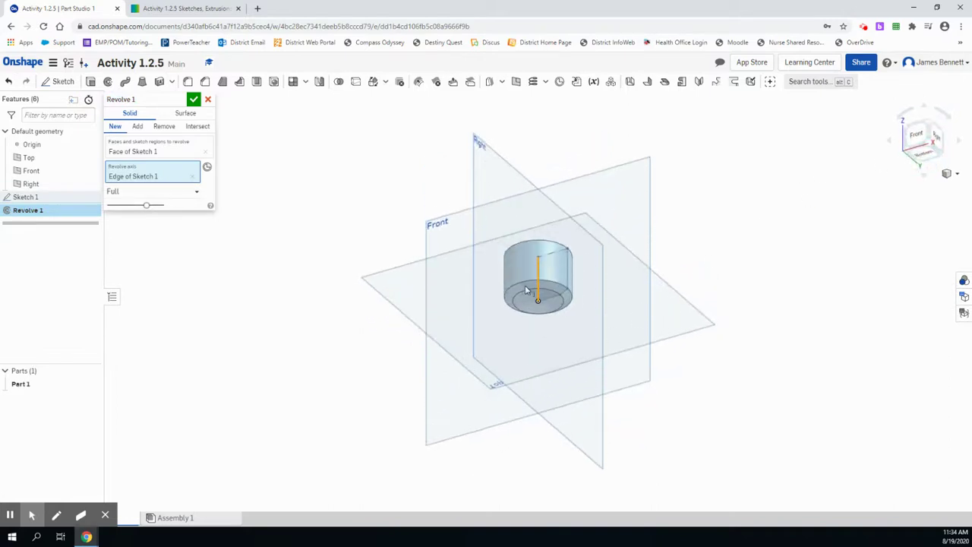
pyautogui.click(915, 127)
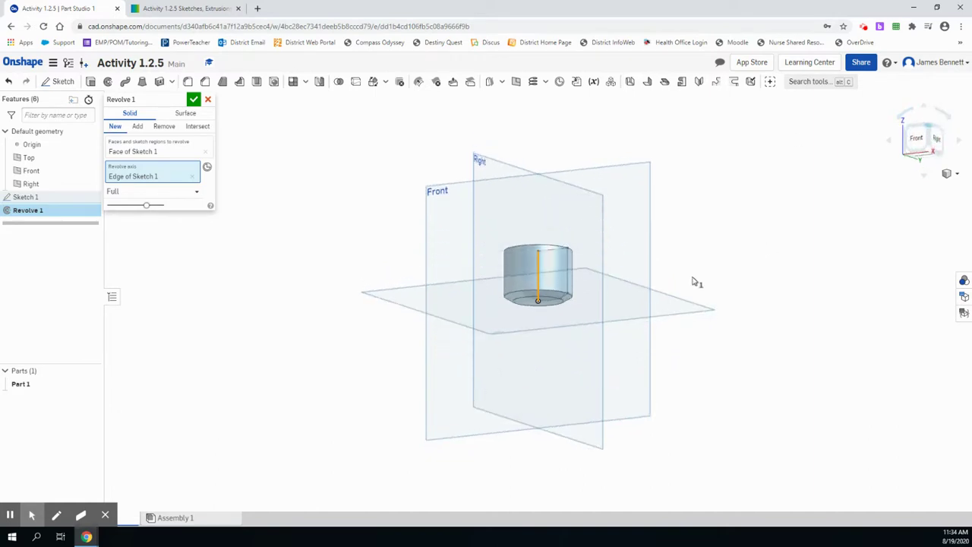
pyautogui.click(194, 100)
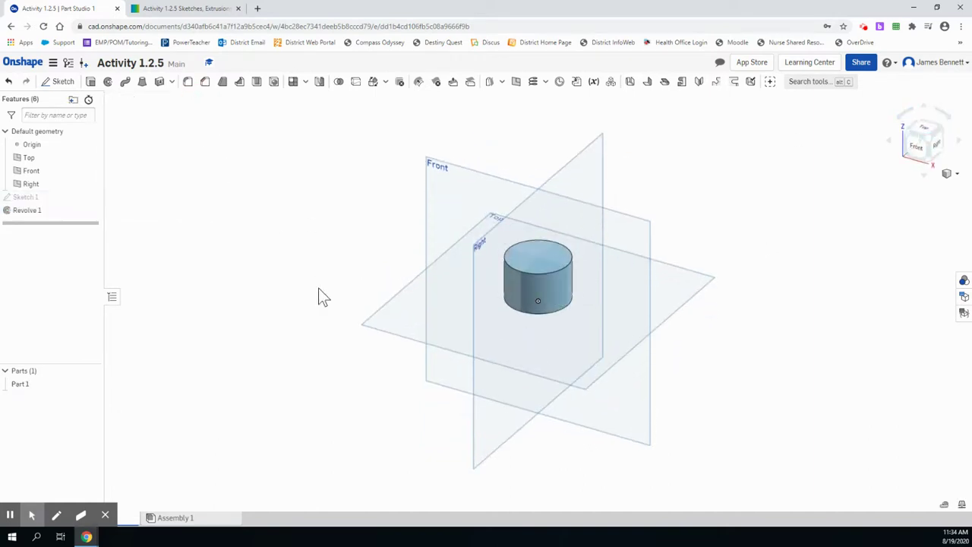
# Check the square post in the drawing and start a sketch on the cylinder's top face, viewed from above.
pyautogui.click(159, 9)
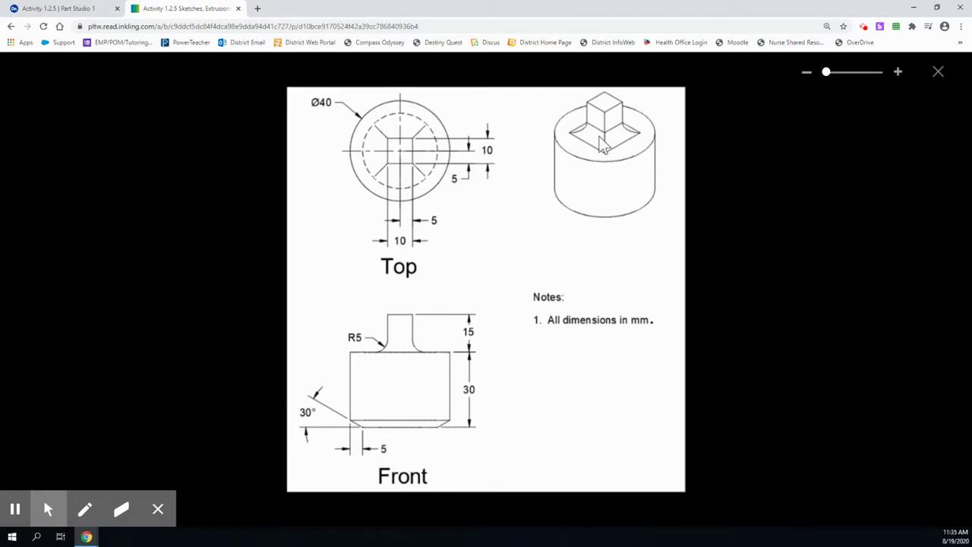
pyautogui.click(70, 10)
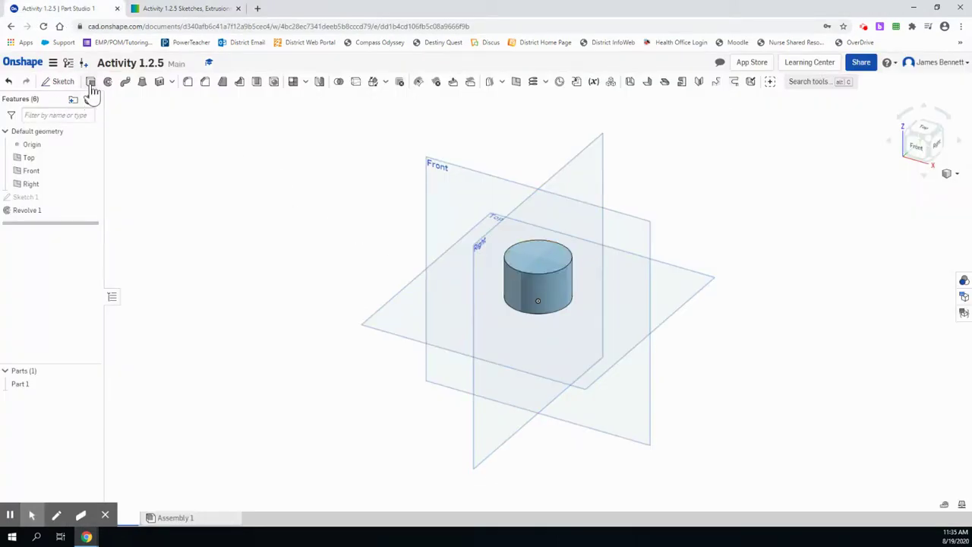
pyautogui.click(56, 82)
pyautogui.click(534, 260)
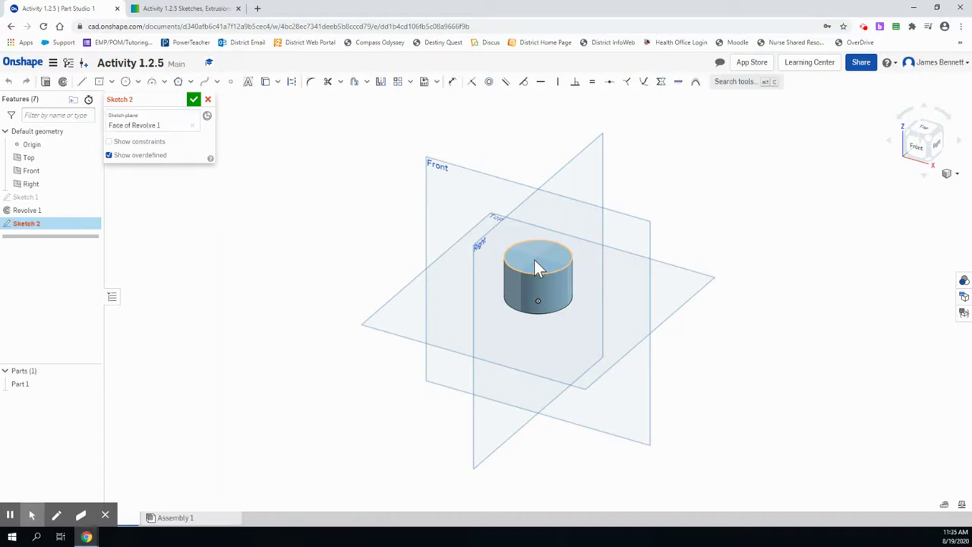
pyautogui.click(928, 131)
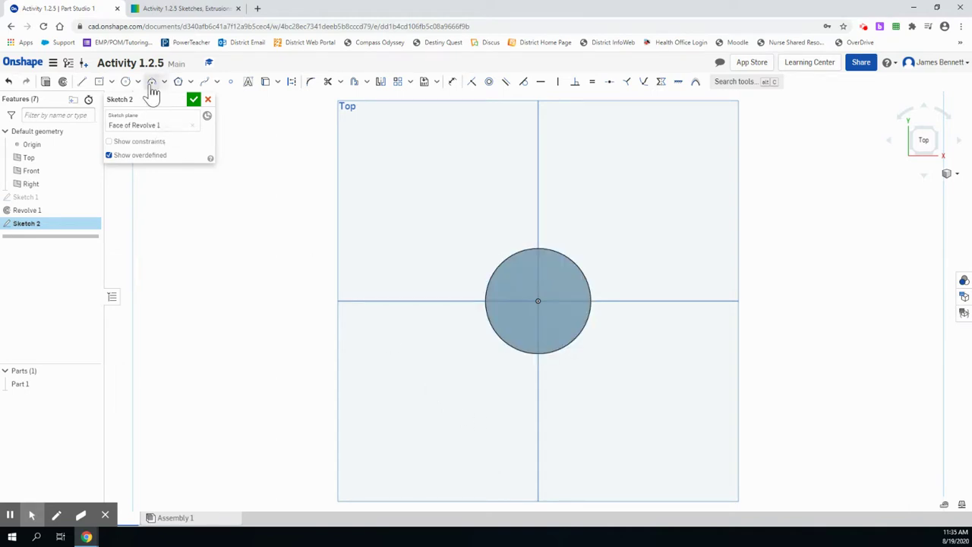
# Sketch a center point rectangle about 0.54 in wide and 0.47 in high, centred on the origin.
pyautogui.click(112, 82)
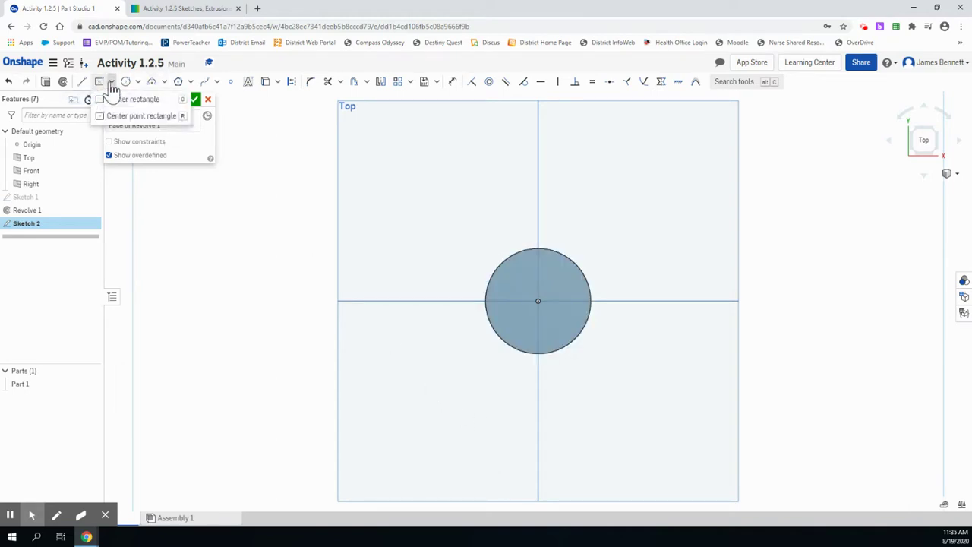
pyautogui.click(136, 122)
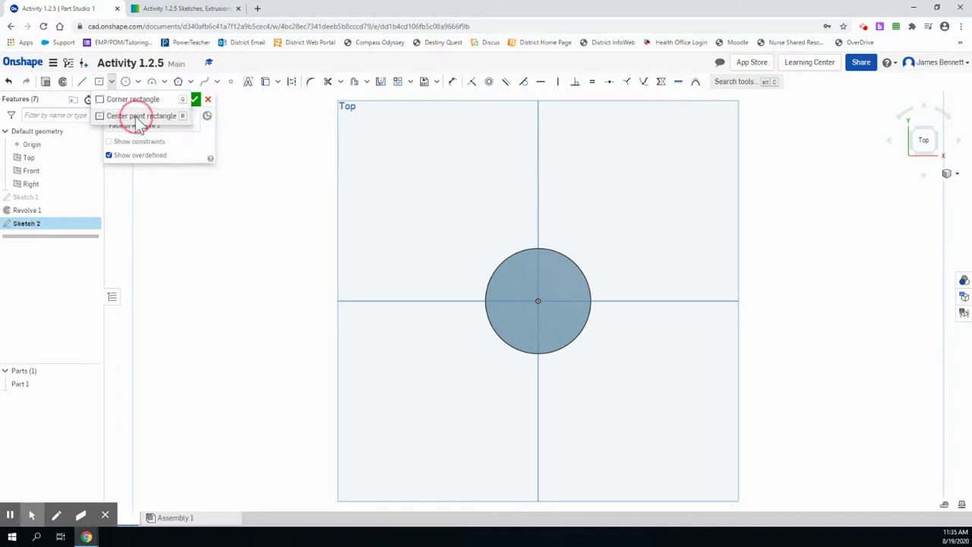
pyautogui.click(538, 302)
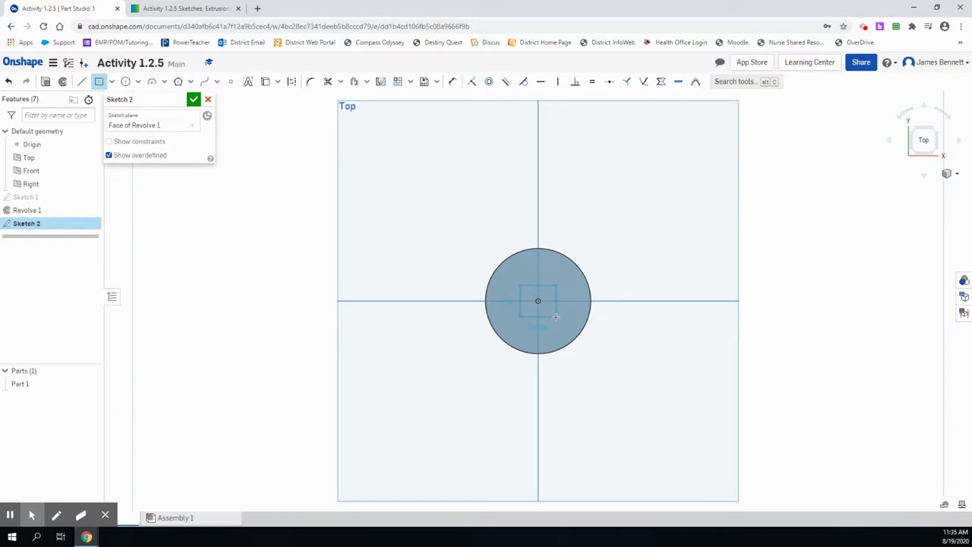
pyautogui.click(557, 316)
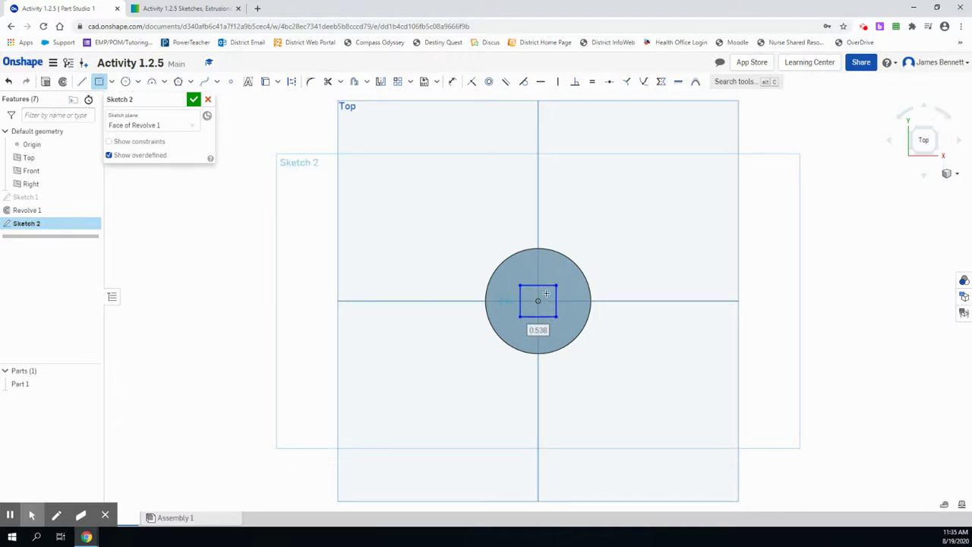
# Look up the post's size in the drawing and dimension the rectangle's top edge to 10 mm.
pyautogui.click(196, 9)
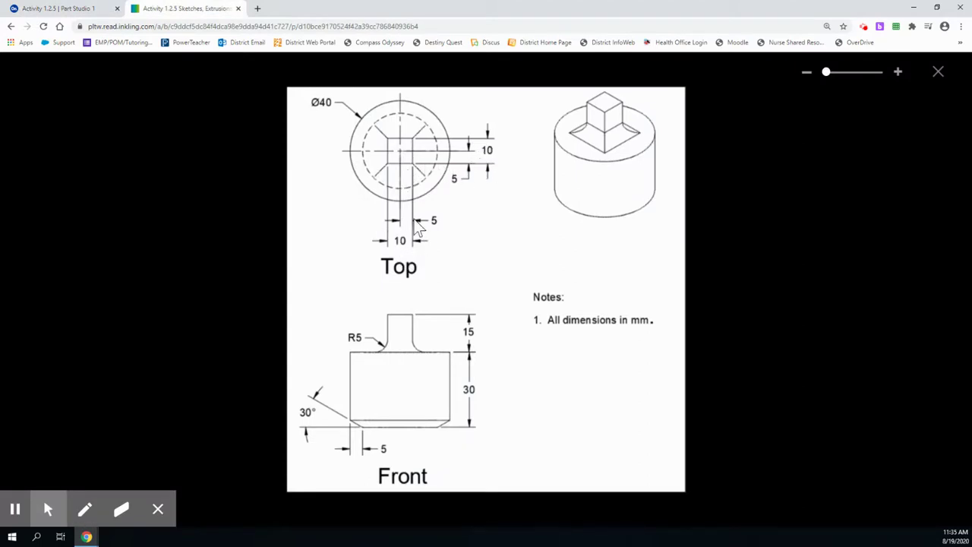
pyautogui.click(61, 9)
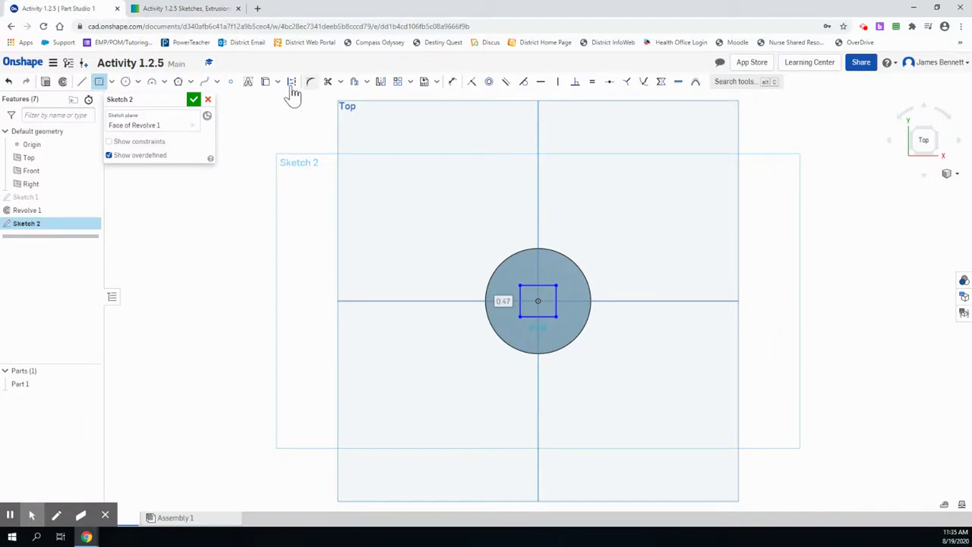
pyautogui.click(451, 82)
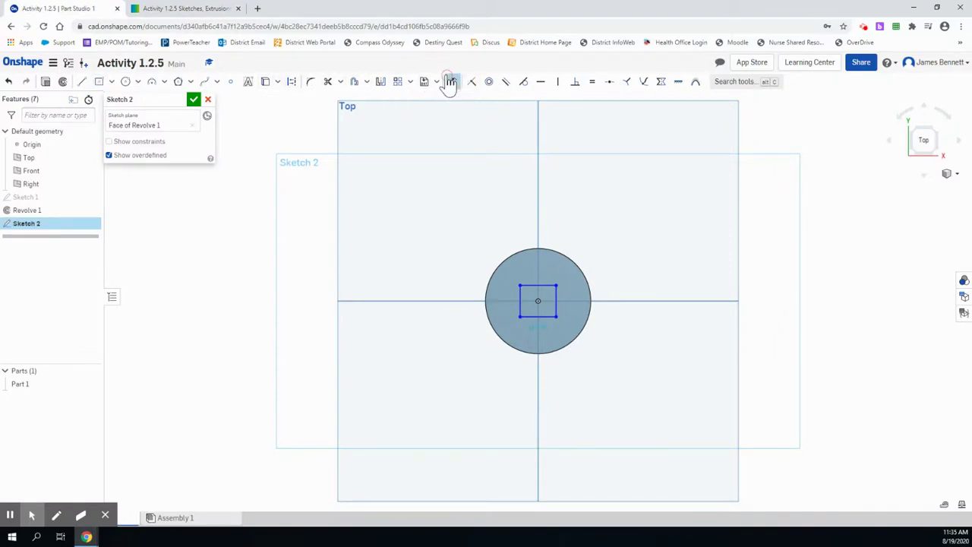
pyautogui.click(538, 286)
pyautogui.click(537, 190)
pyautogui.press('Escape')
pyautogui.click(452, 81)
pyautogui.click(544, 287)
pyautogui.click(546, 226)
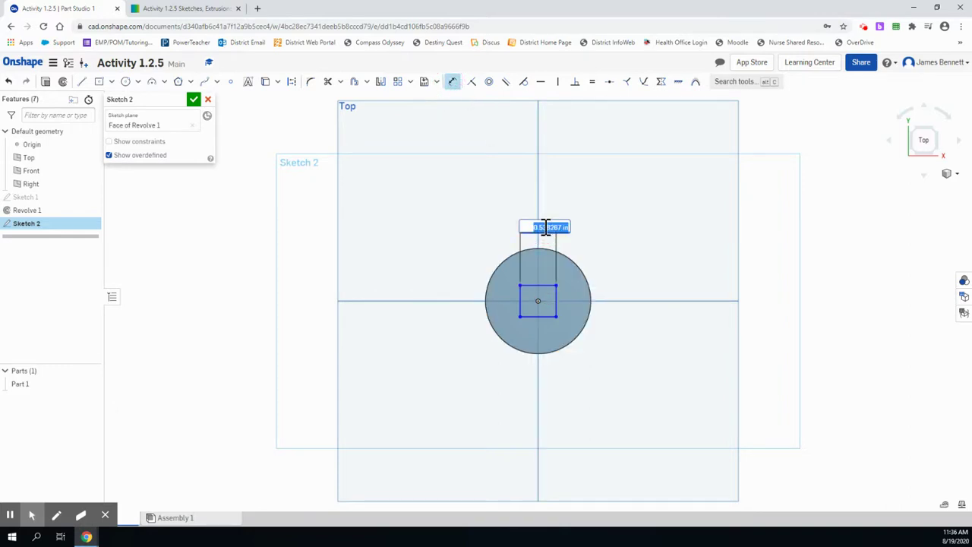
pyautogui.write('10mm')
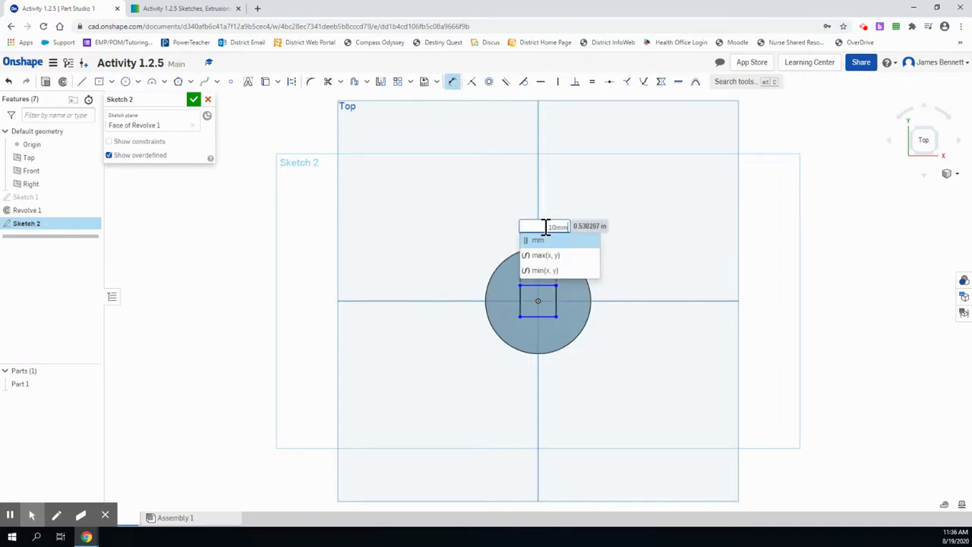
pyautogui.press('Return')
# Dimension the rectangle's vertical side to 10 mm and finish the sketch.
pyautogui.click(553, 300)
pyautogui.click(616, 299)
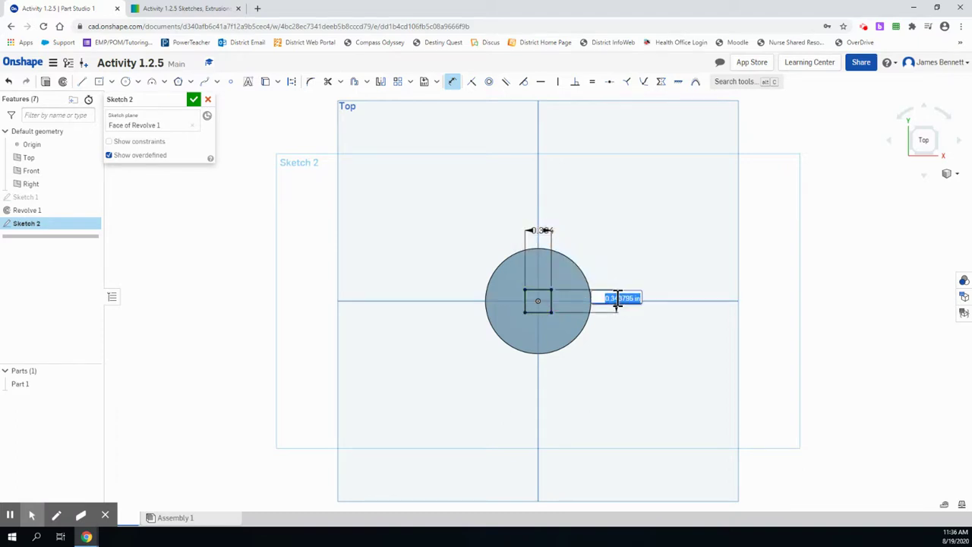
pyautogui.write('10mm')
pyautogui.press('Return')
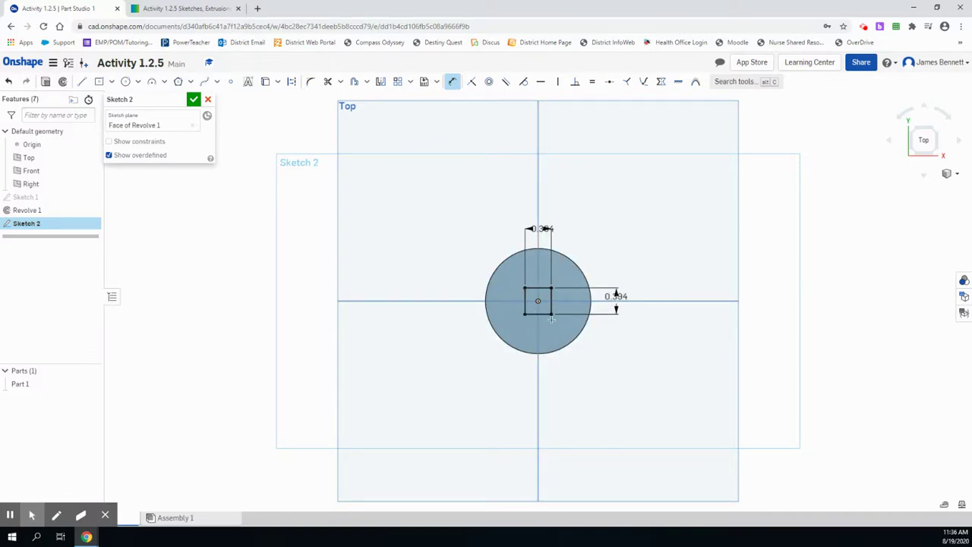
pyautogui.click(193, 99)
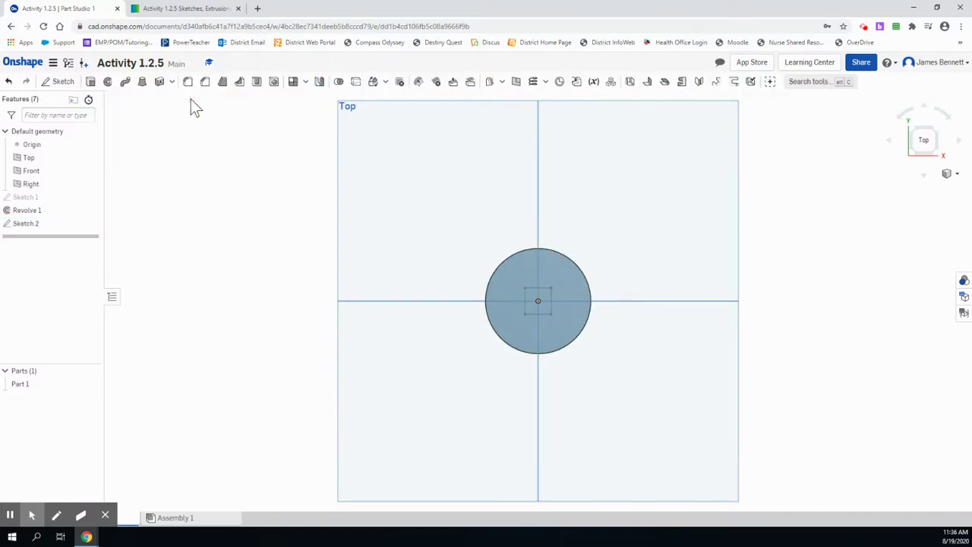
# Check the post in the drawing and extrude the square sketch region upward 10 mm, adding it to the cylinder.
pyautogui.click(937, 155)
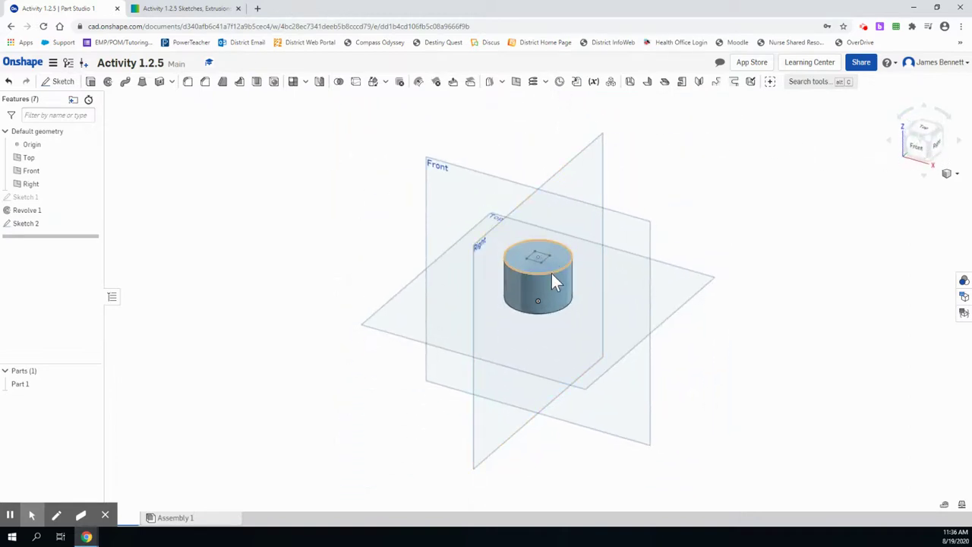
pyautogui.click(185, 9)
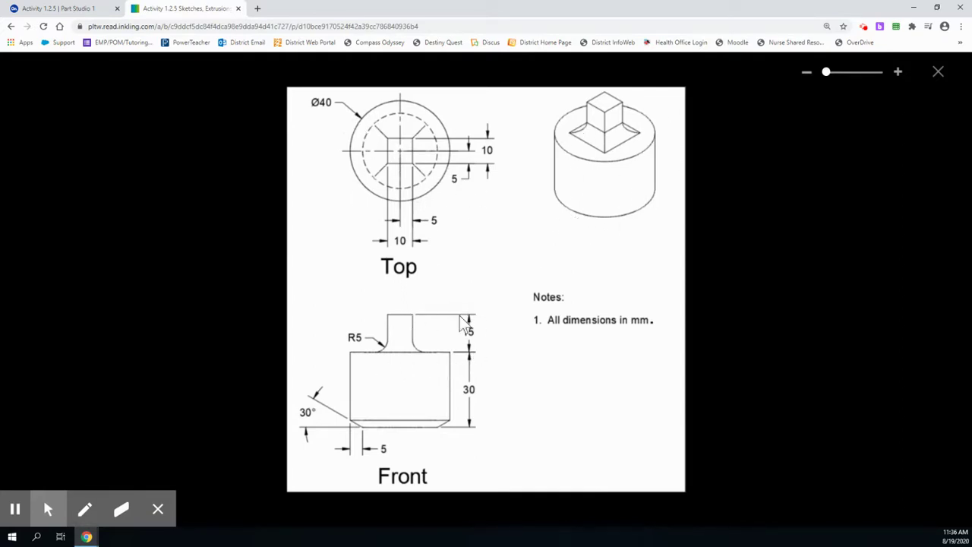
pyautogui.click(84, 13)
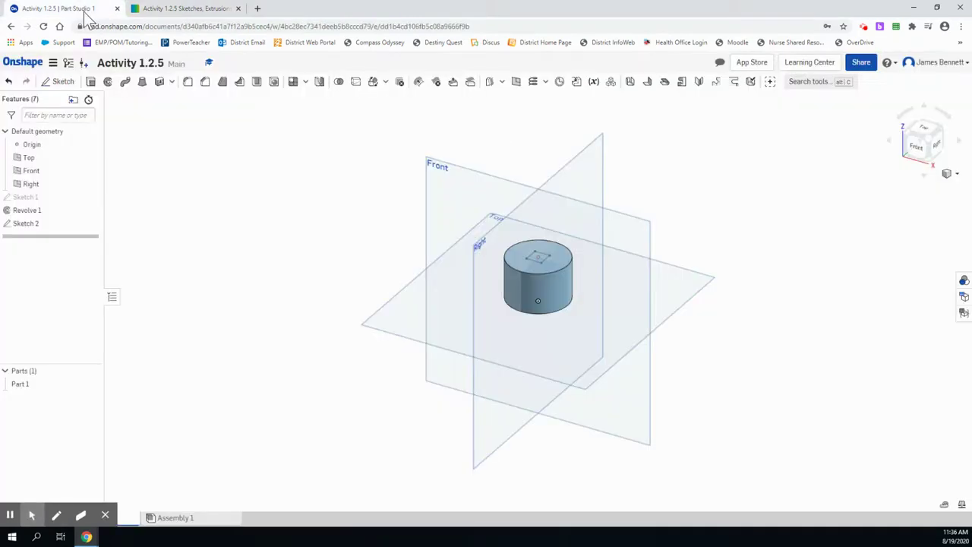
pyautogui.click(90, 81)
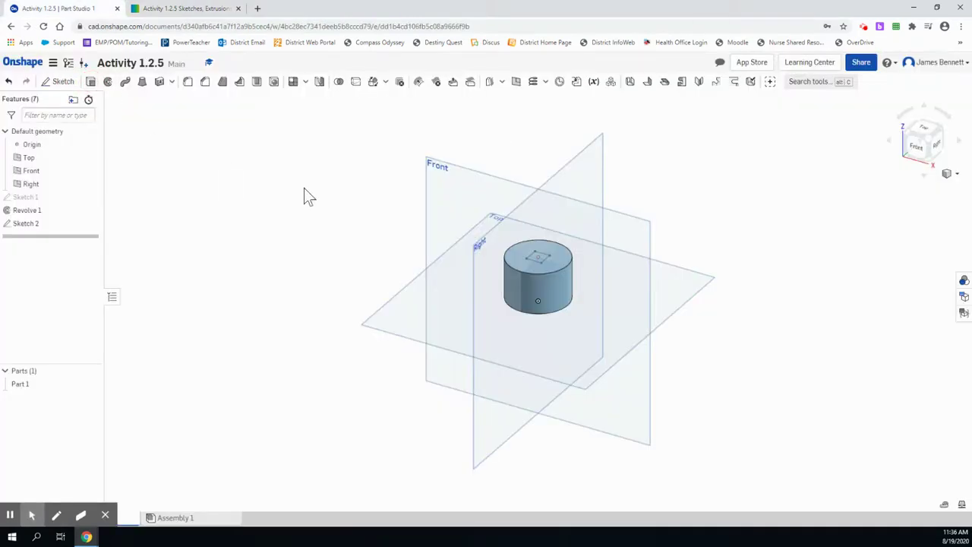
pyautogui.click(538, 260)
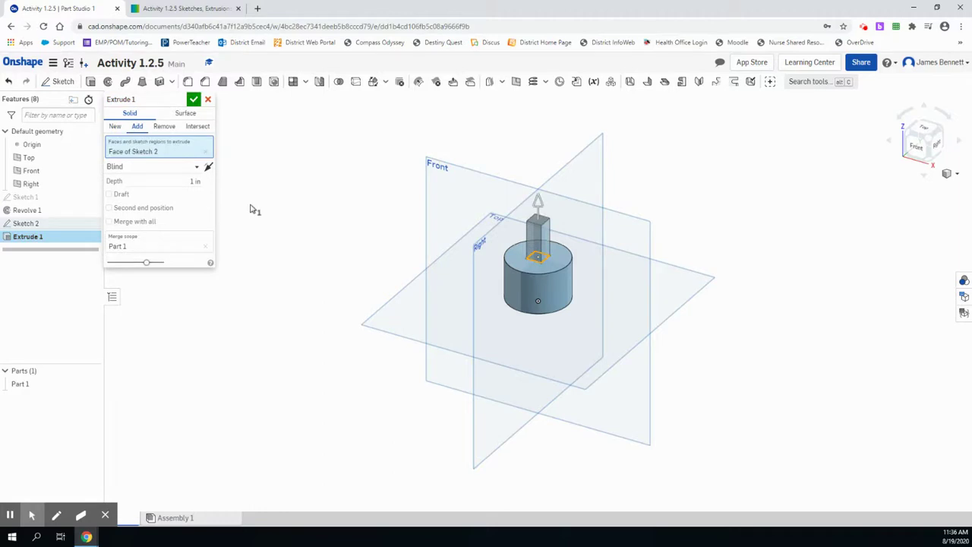
pyautogui.click(220, 184)
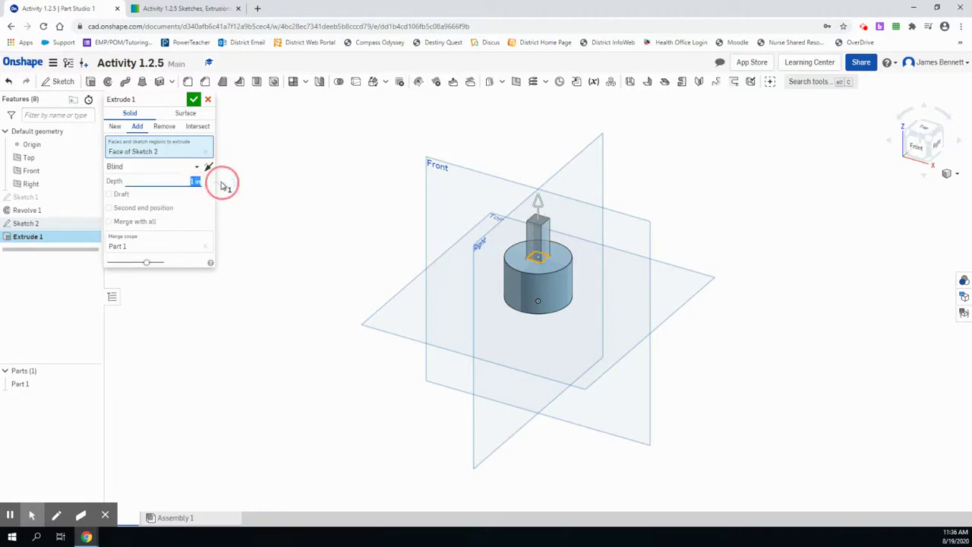
pyautogui.write('10mm')
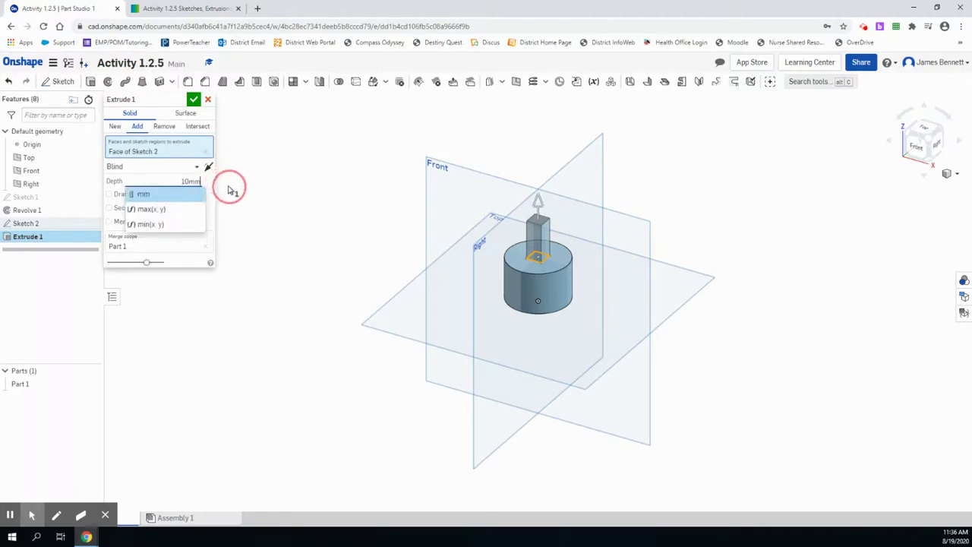
pyautogui.click(141, 196)
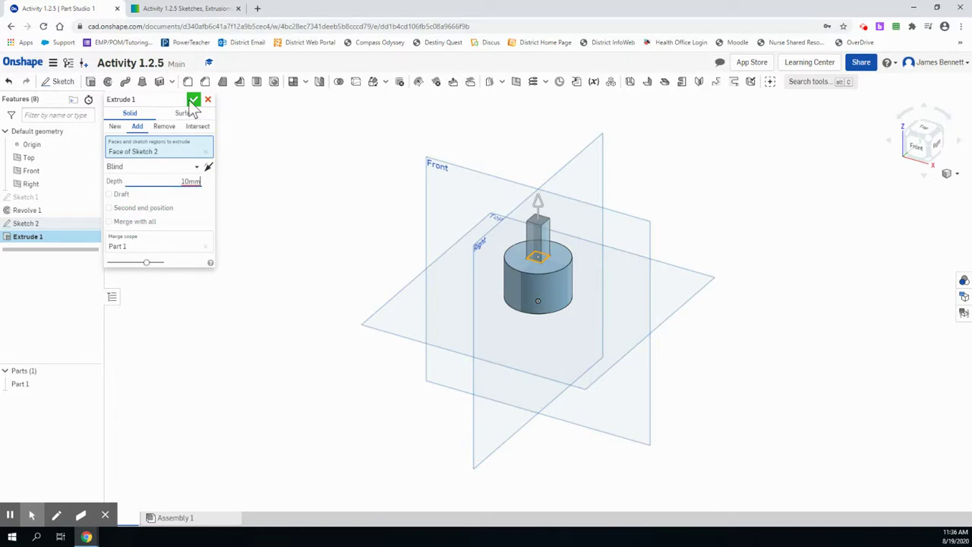
pyautogui.click(194, 101)
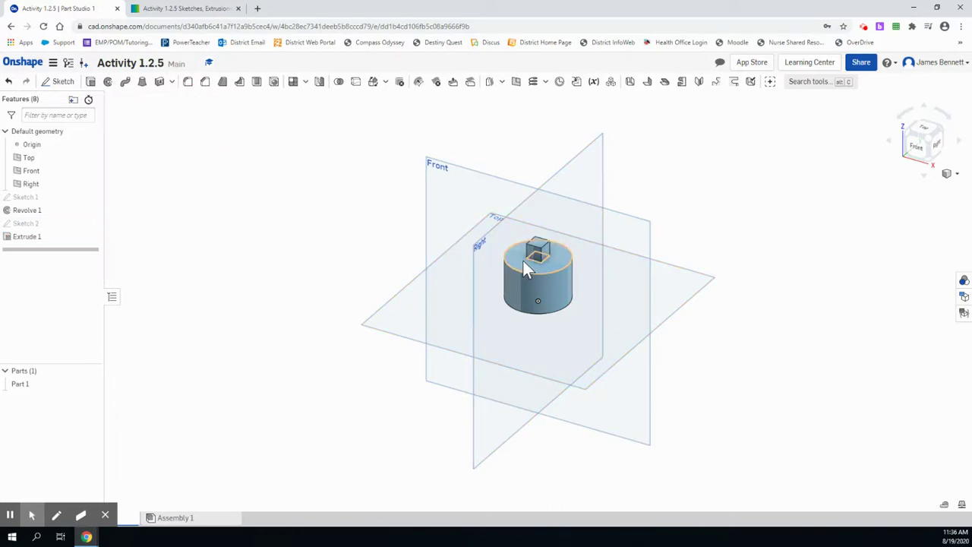
# Recheck the post's height in the drawing and set the square extrusion's depth to 15 mm.
pyautogui.click(146, 11)
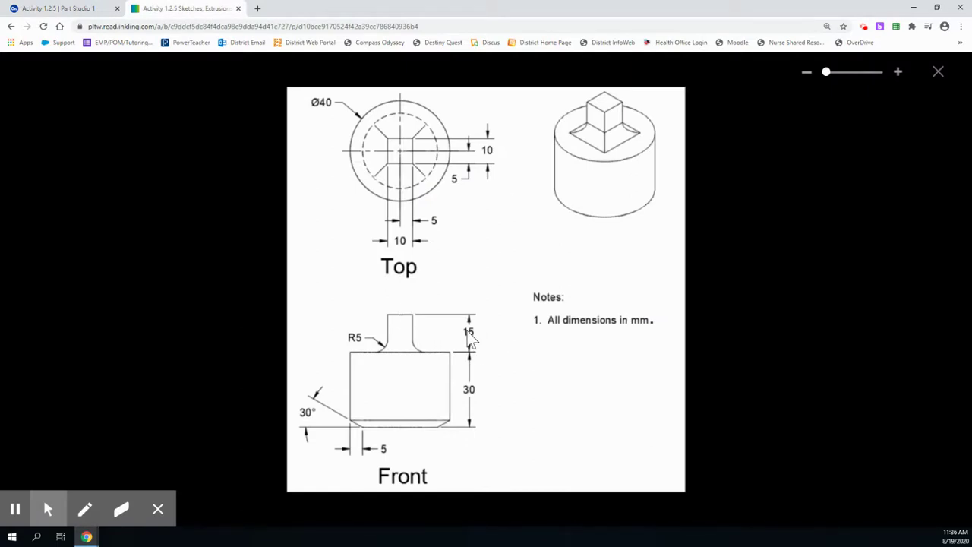
pyautogui.click(47, 11)
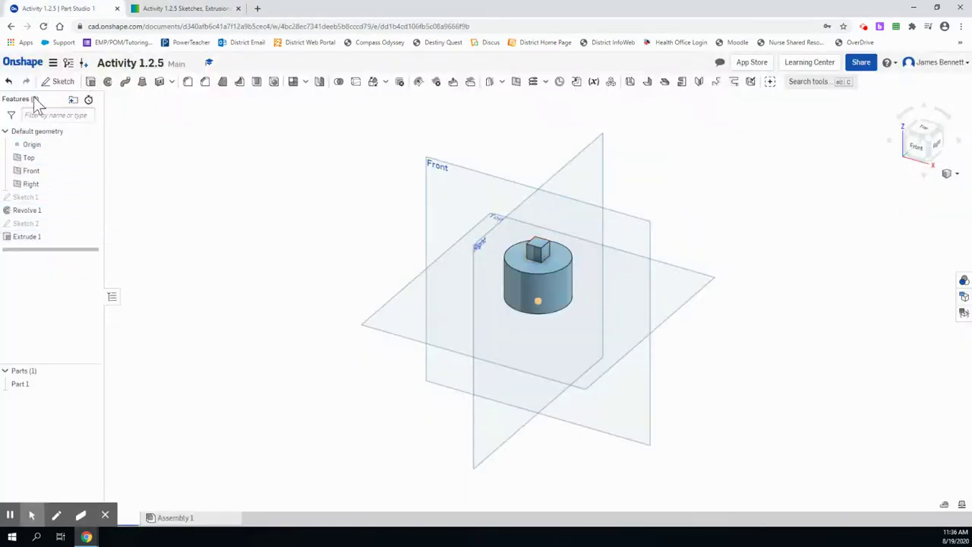
pyautogui.click(32, 237)
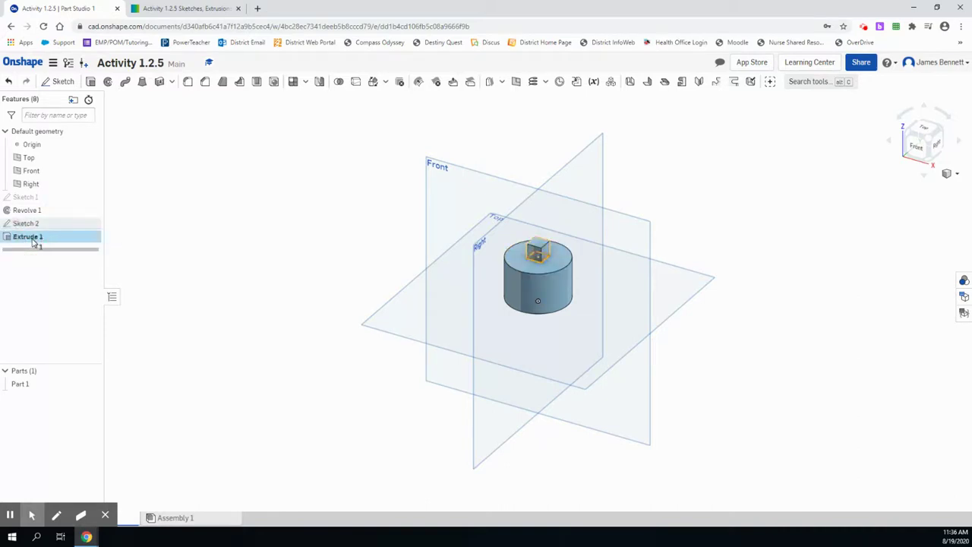
pyautogui.doubleClick(32, 238)
pyautogui.moveTo(176, 181); pyautogui.dragTo(208, 180)
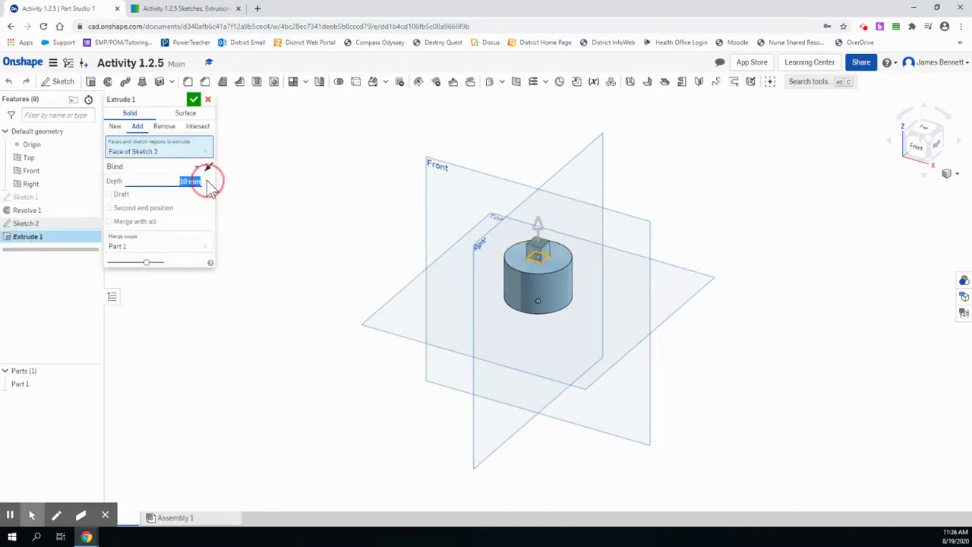
pyautogui.write('15')
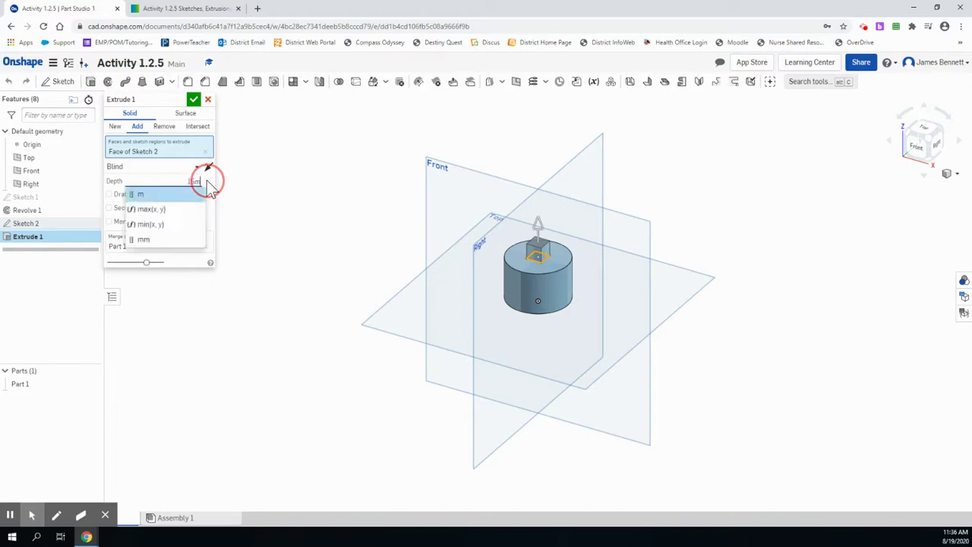
pyautogui.press('Return')
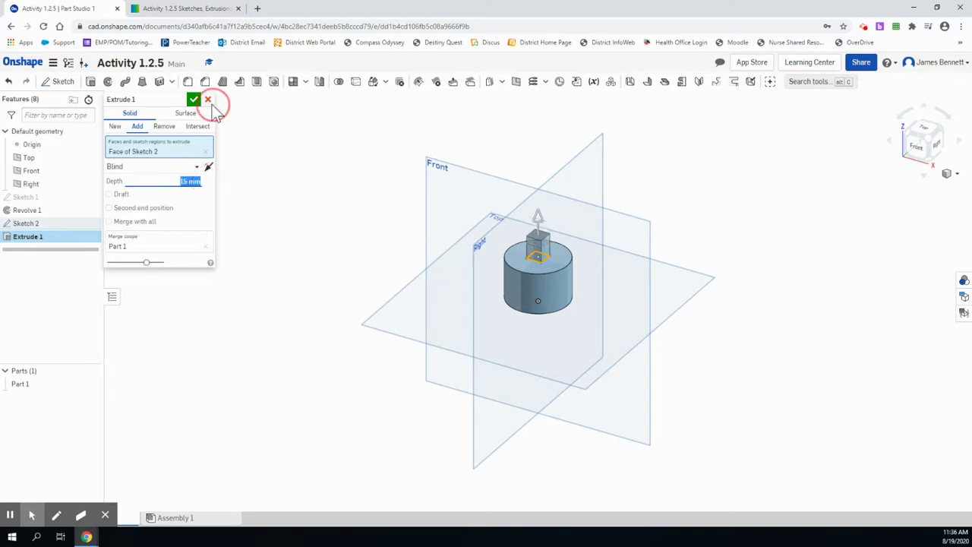
pyautogui.click(194, 98)
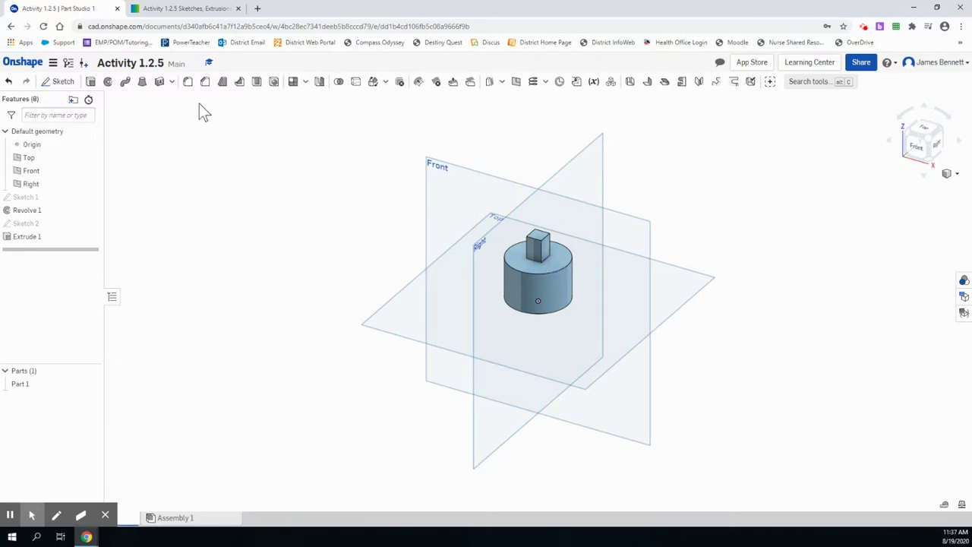
# Set up a fillet with a Curvature cross section, check the post's foot radius in the drawing and set the radius to 5 mm.
pyautogui.click(189, 83)
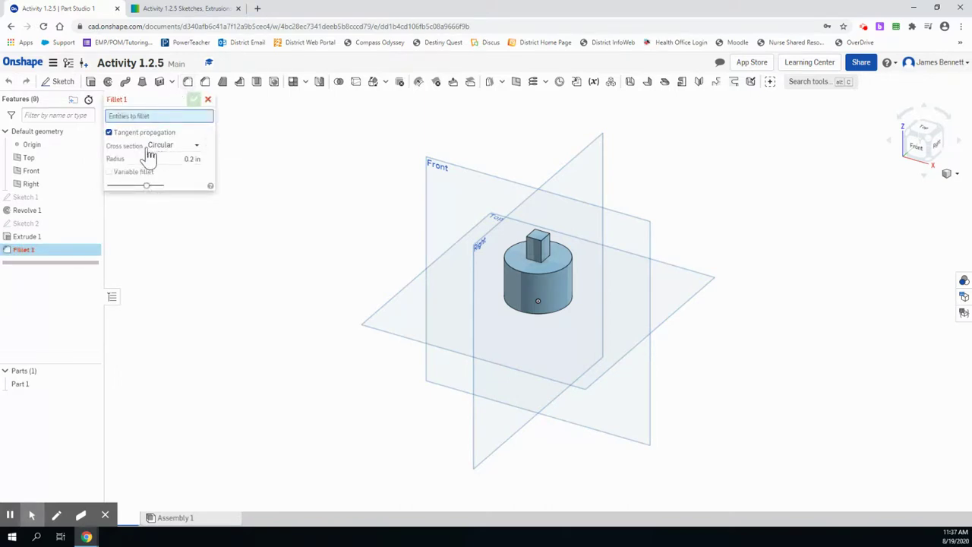
pyautogui.click(155, 147)
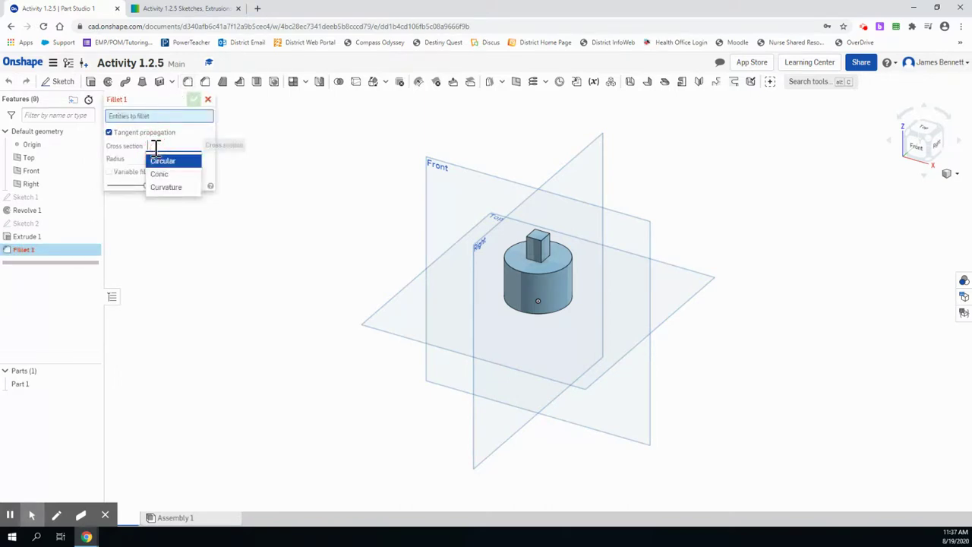
pyautogui.click(167, 188)
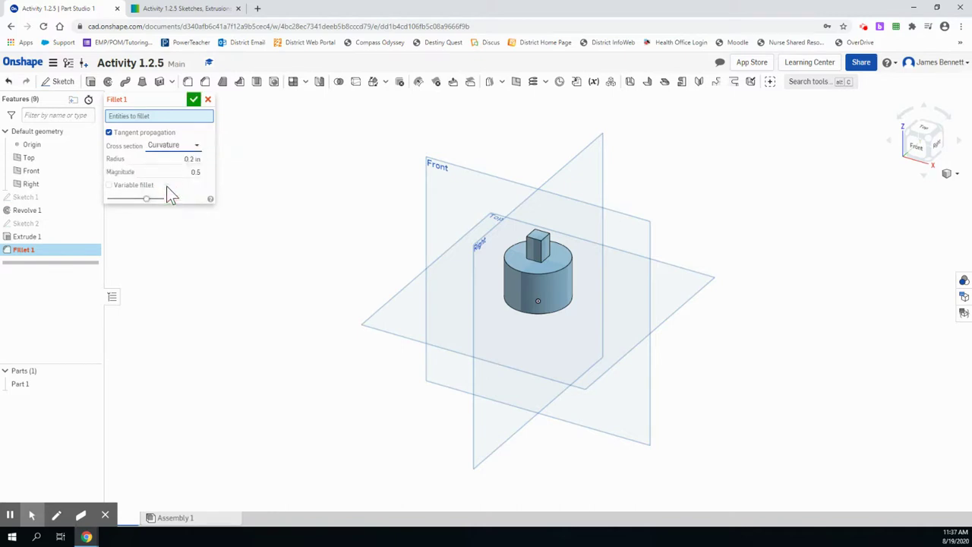
pyautogui.click(160, 8)
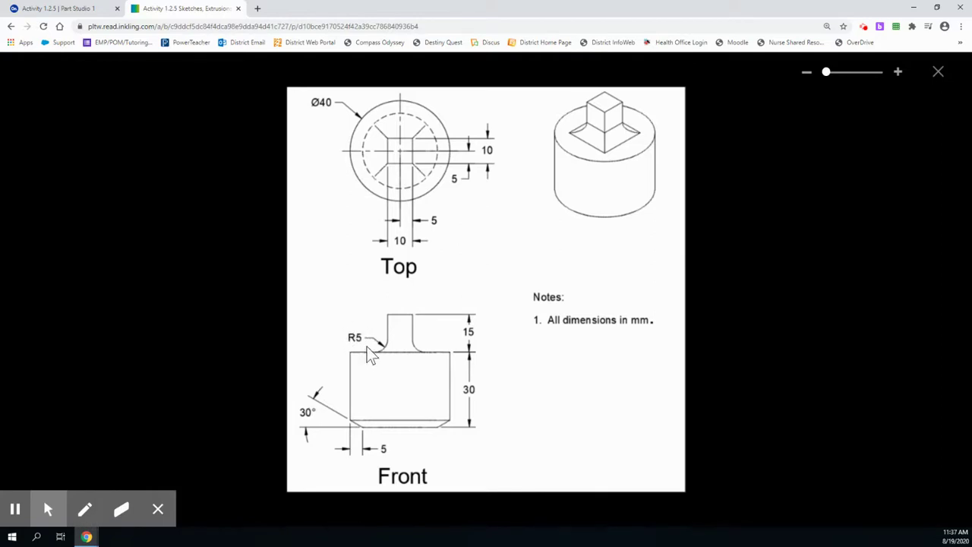
pyautogui.click(59, 9)
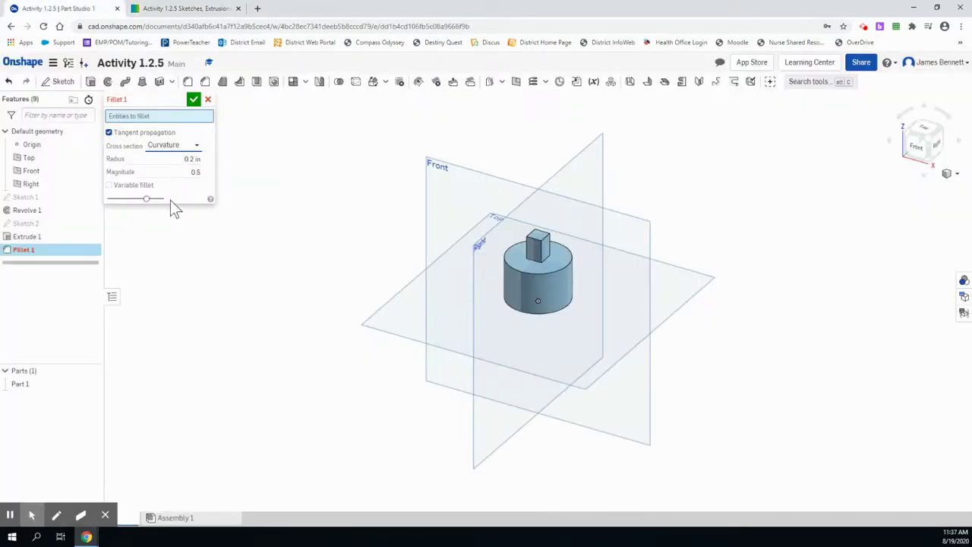
pyautogui.click(206, 159)
pyautogui.write('5mm')
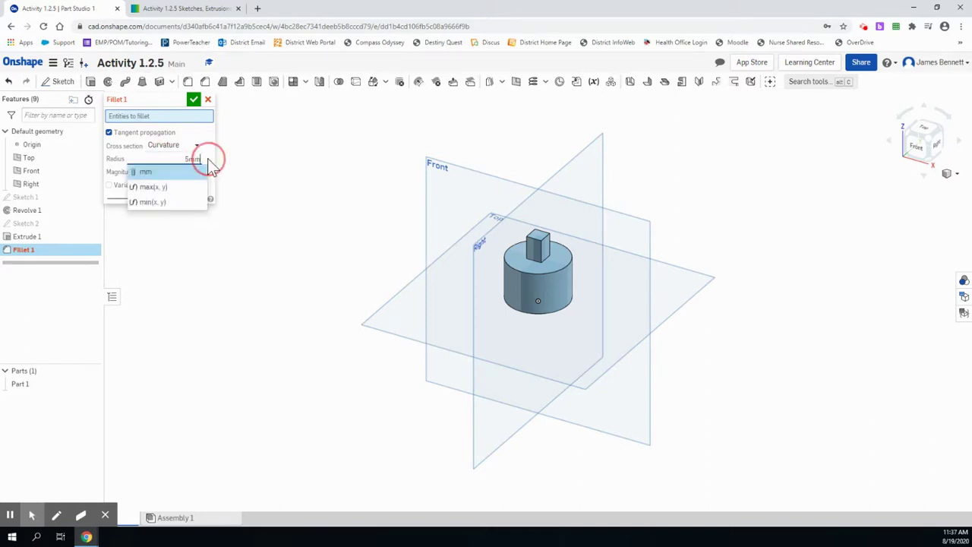
pyautogui.press('Return')
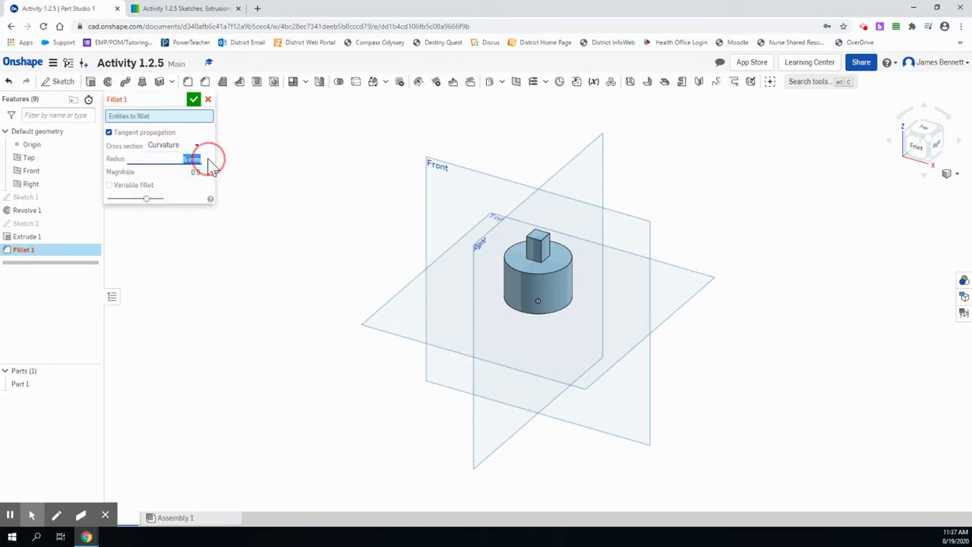
# Apply the fillet to all four edges where the square post meets the cylinder, and compare the part with the drawing.
pyautogui.click(534, 259)
pyautogui.click(545, 261)
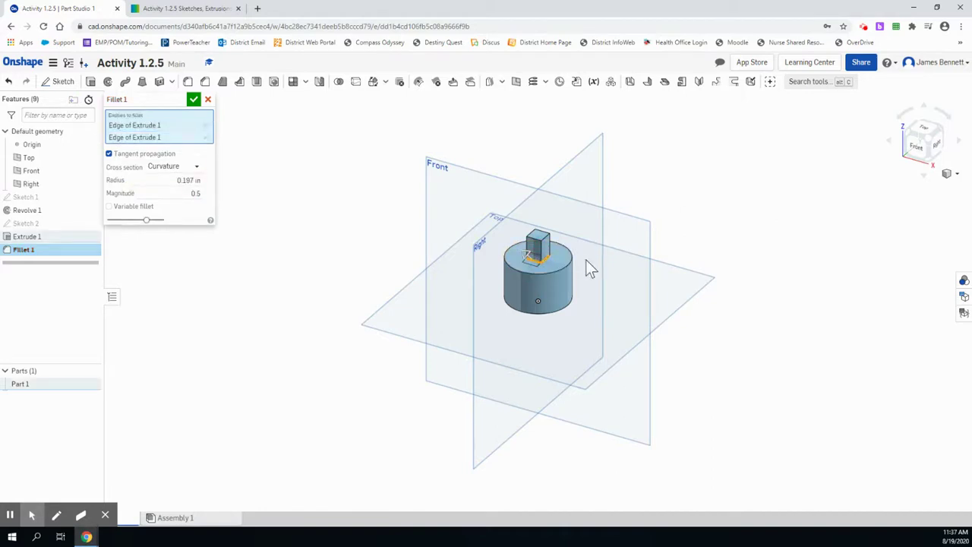
pyautogui.click(940, 126)
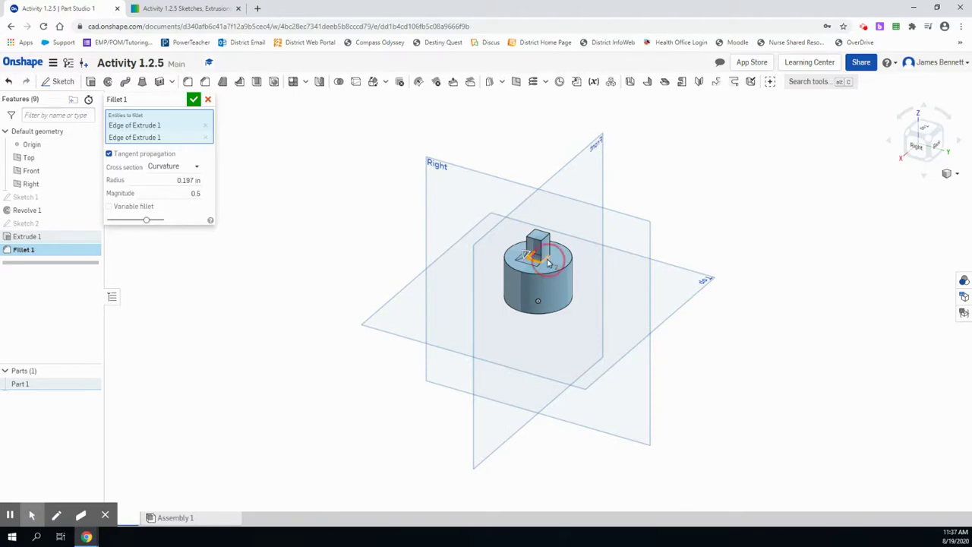
pyautogui.click(553, 258)
pyautogui.click(946, 135)
pyautogui.click(552, 260)
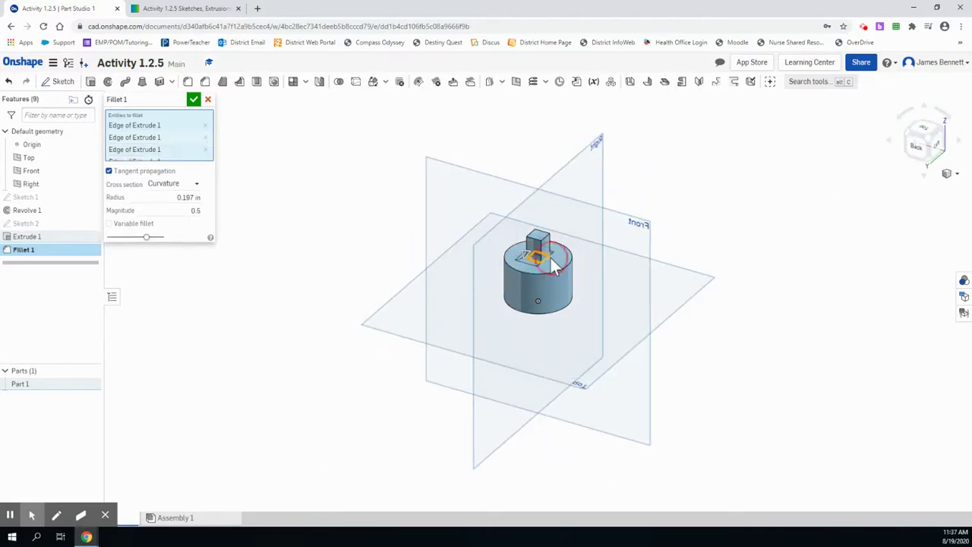
pyautogui.click(944, 133)
pyautogui.click(945, 134)
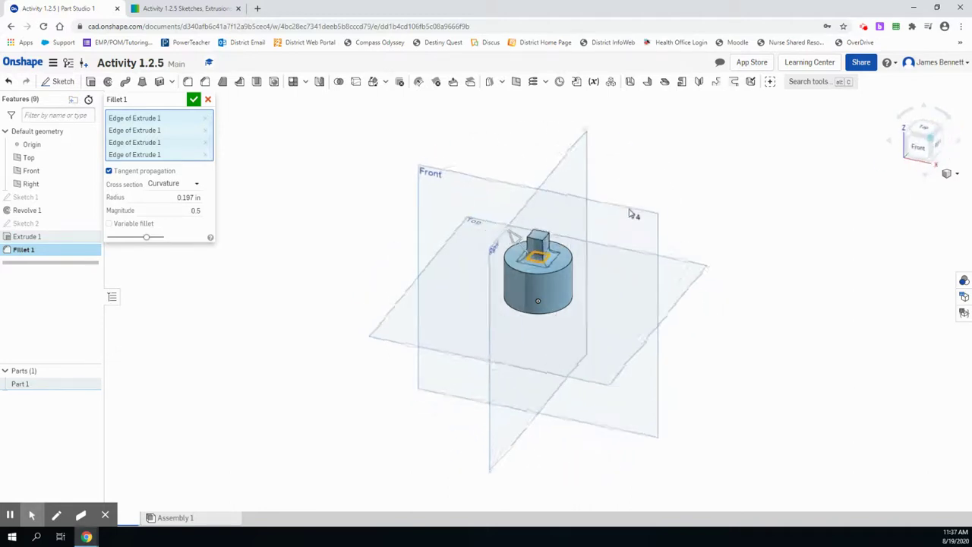
pyautogui.click(194, 100)
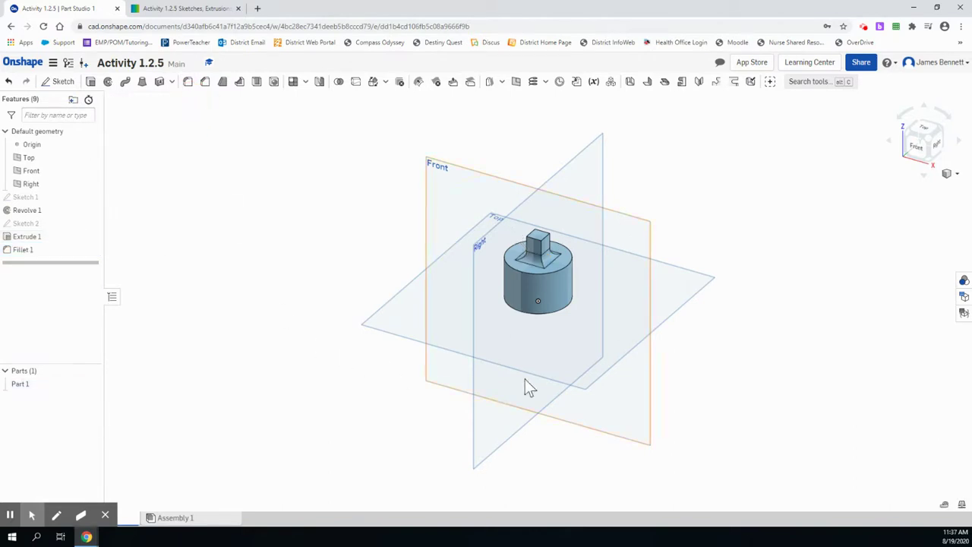
pyautogui.click(192, 8)
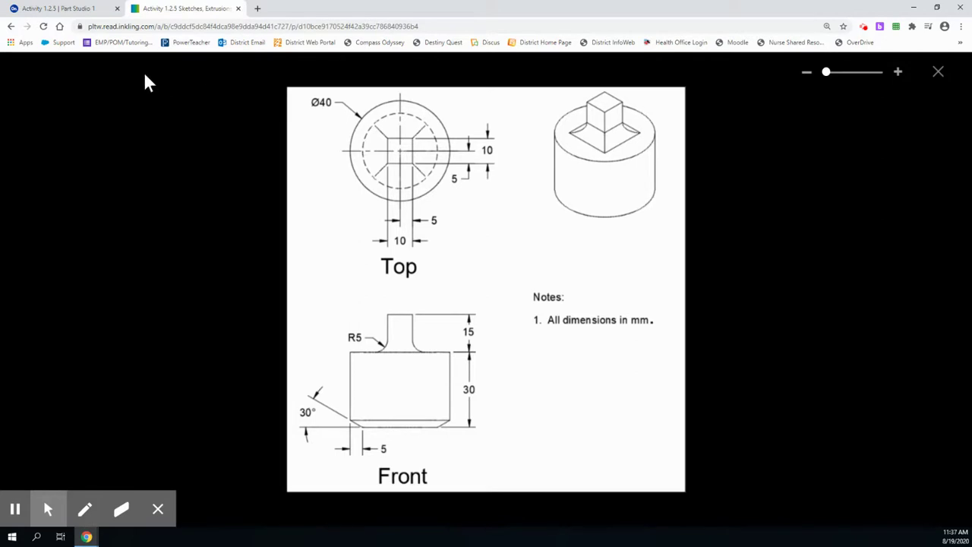
pyautogui.click(70, 8)
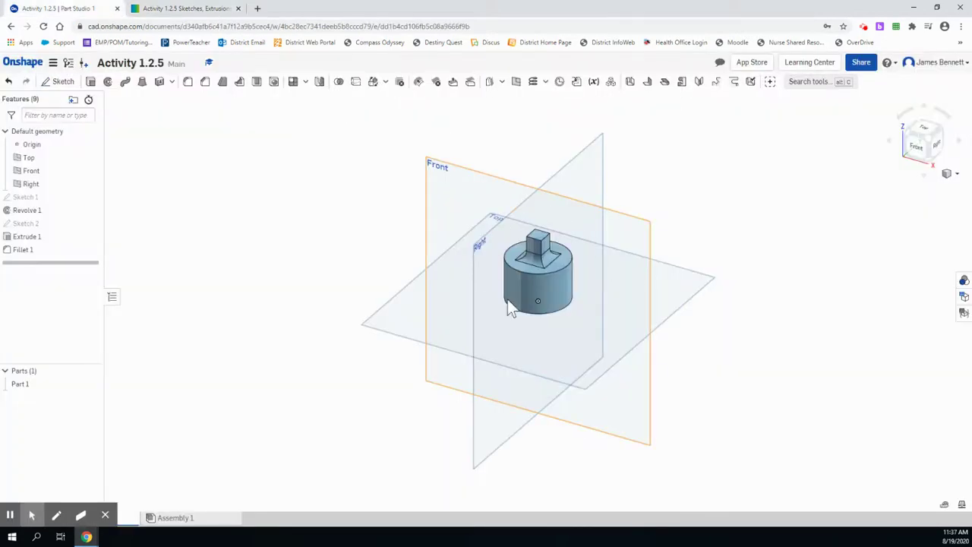